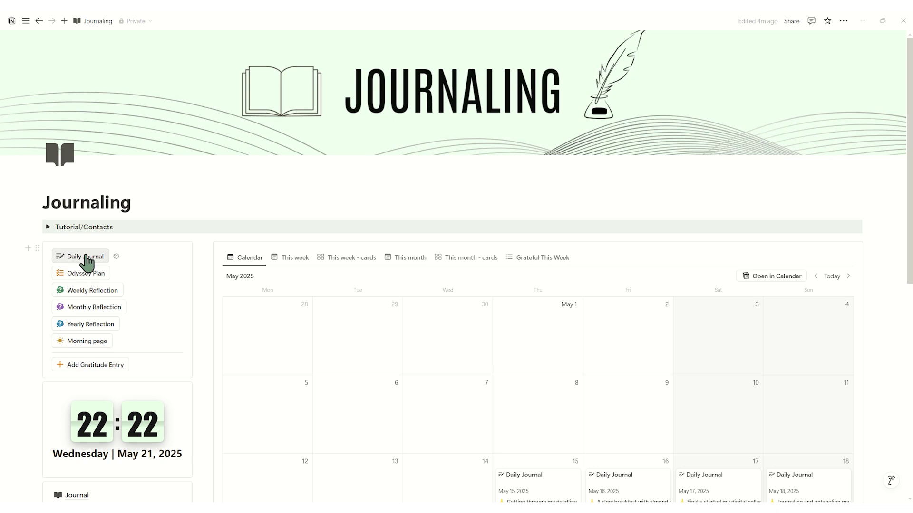
- Create a Daily Journal entry and scroll through its template contents
click(86, 258)
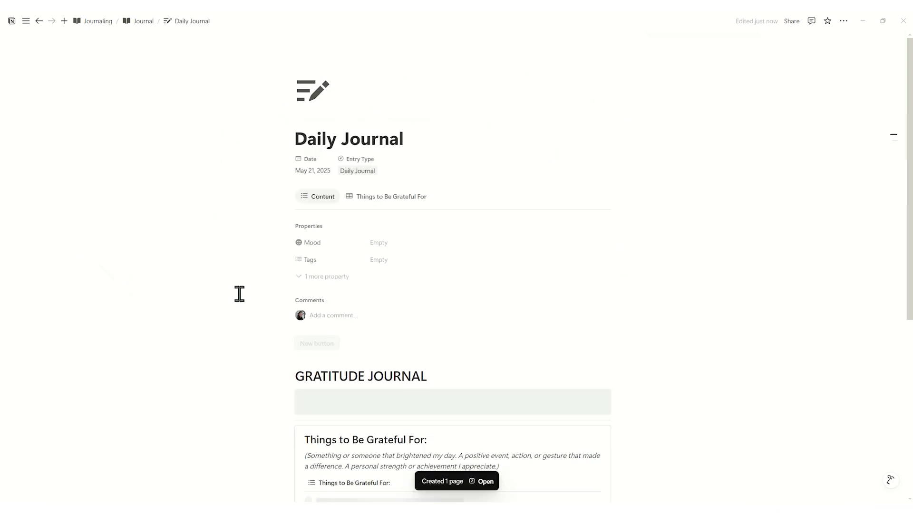
scroll(495, 331, down, 7)
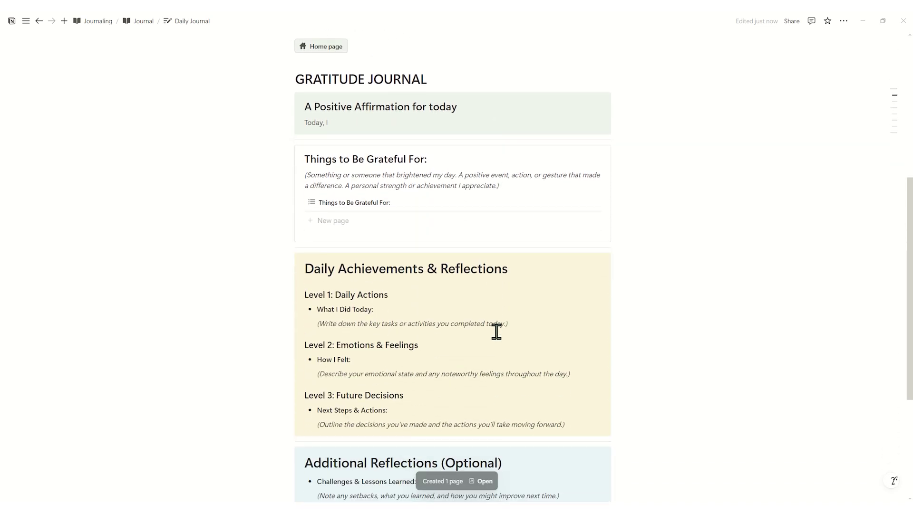
scroll(496, 331, up, 7)
- From the Journaling home page, open the Daily Journal template for editing, then close it
click(323, 332)
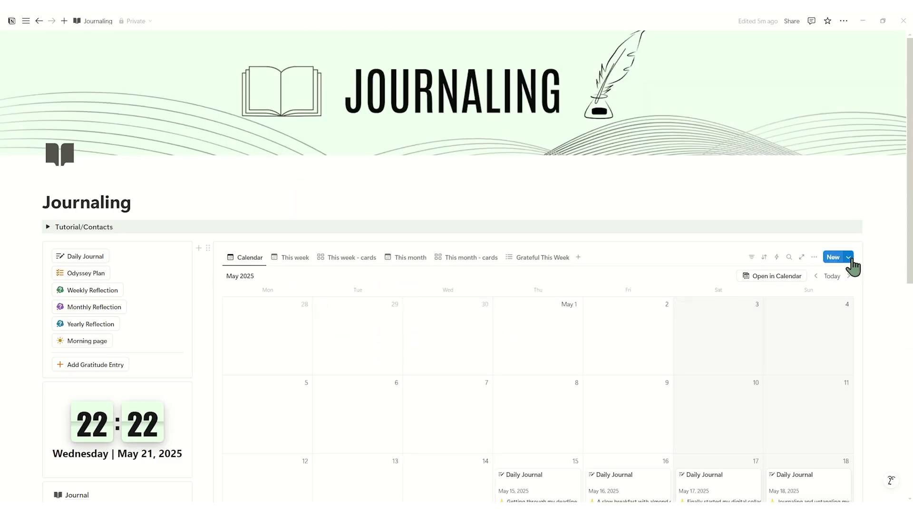
click(848, 258)
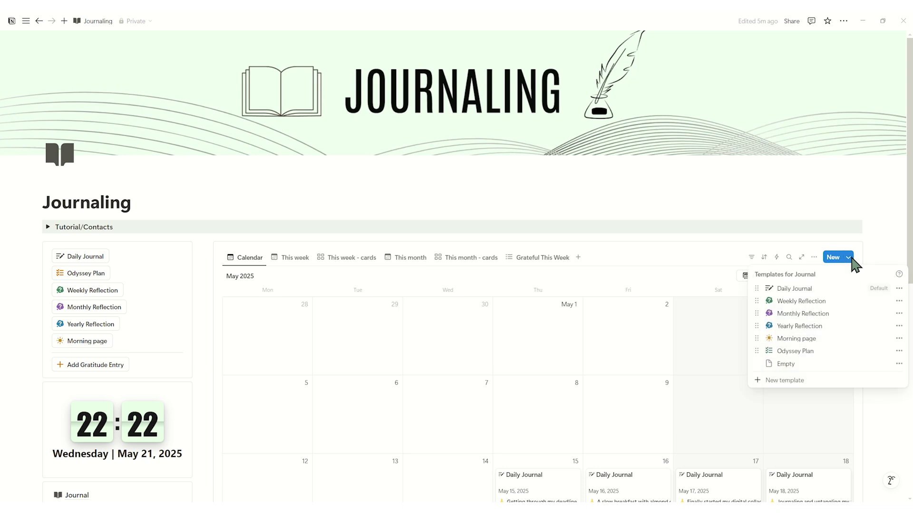
click(899, 289)
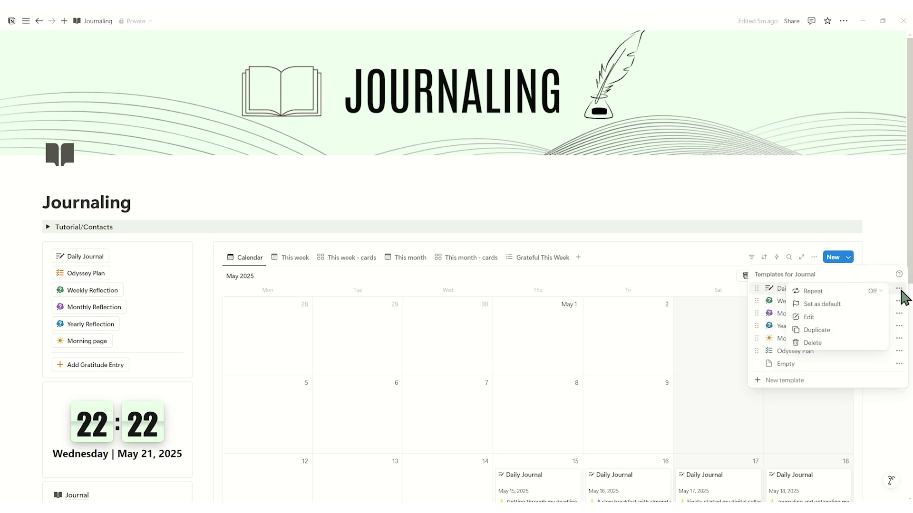
click(830, 323)
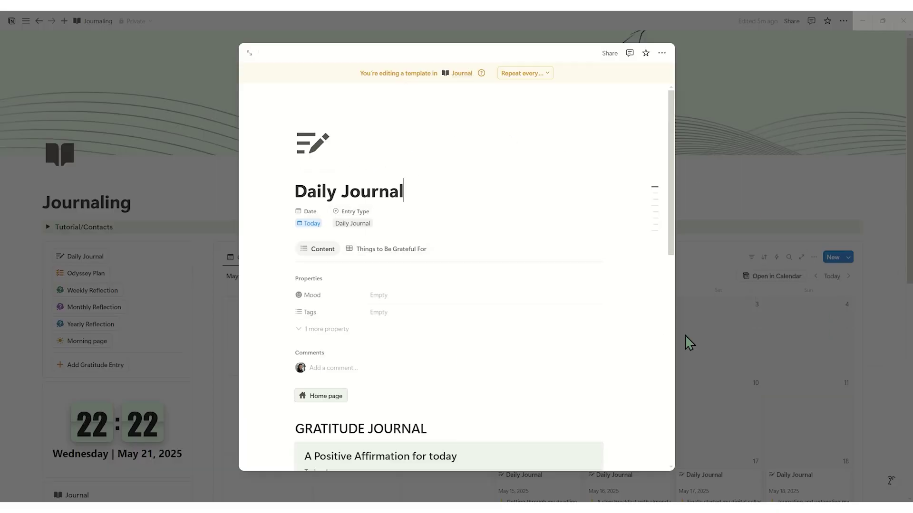
click(806, 315)
- Create a new Daily Journal entry with mood Happy and tags Friends, Relationships and Random Thoughts
click(84, 256)
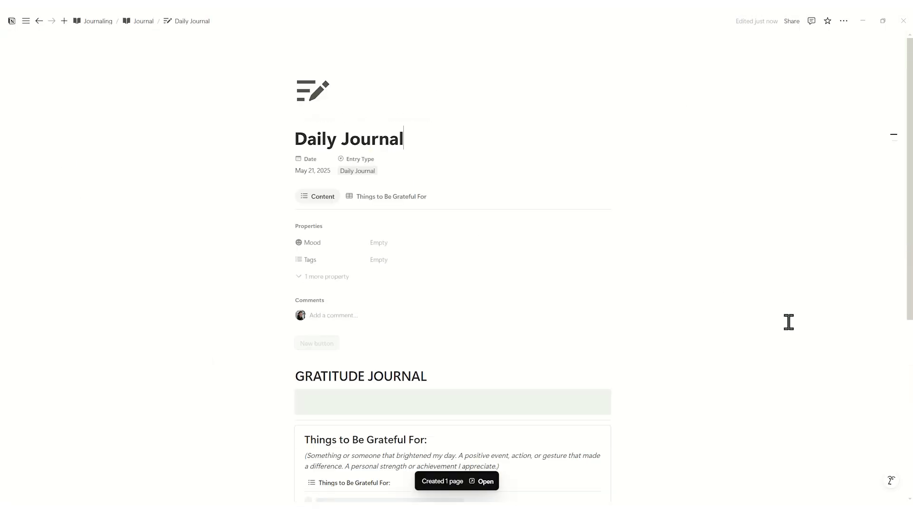
click(415, 241)
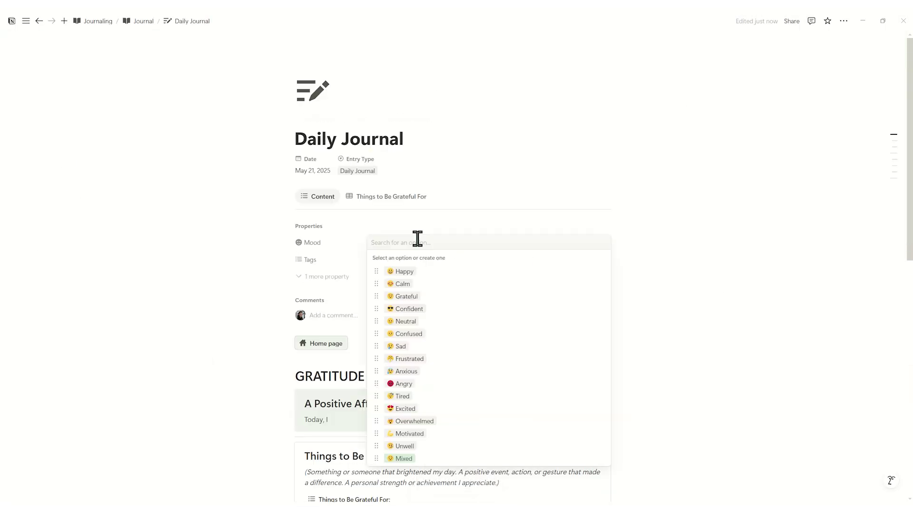
click(414, 276)
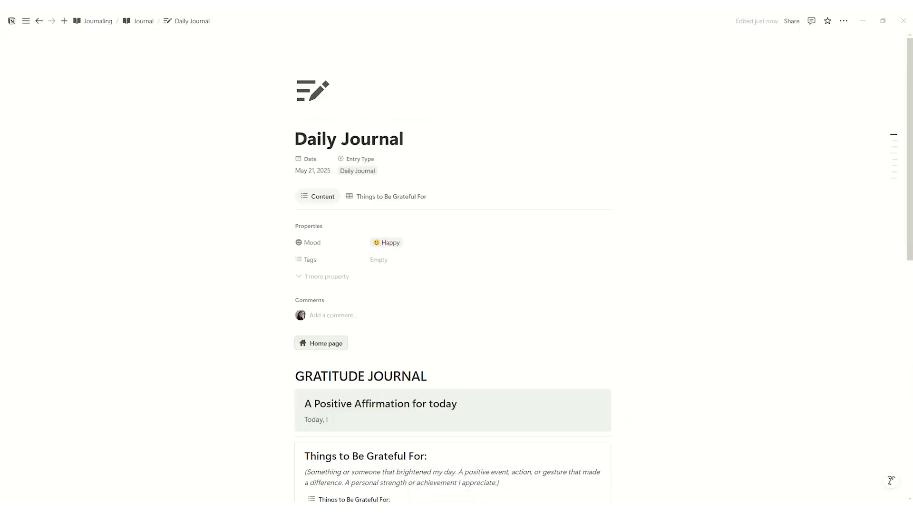
click(385, 259)
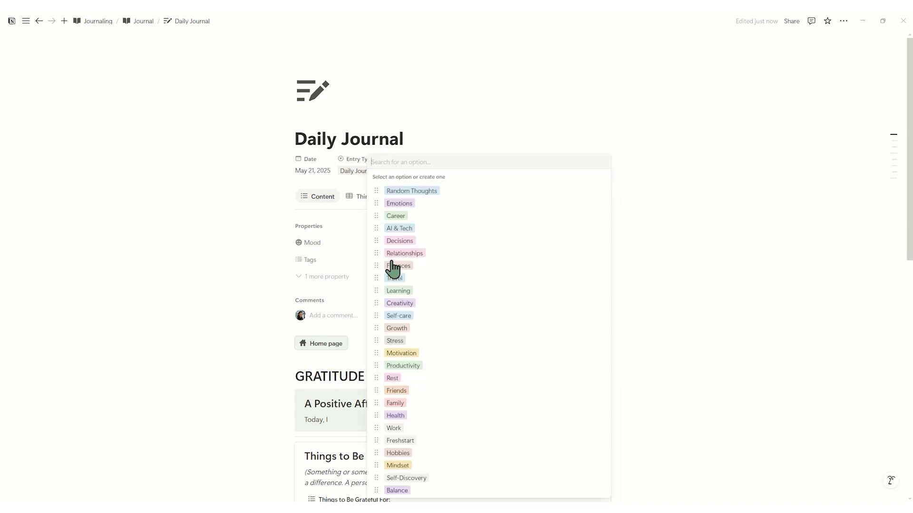
click(418, 391)
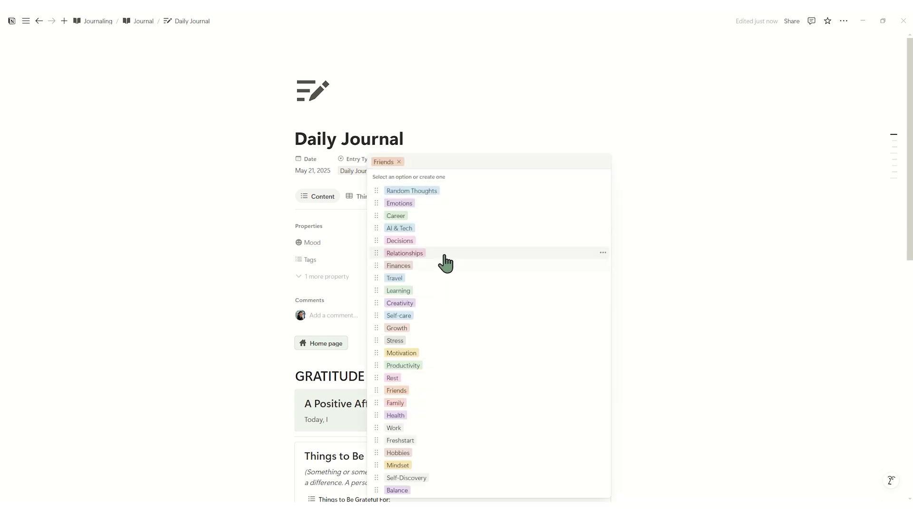
click(411, 190)
click(704, 210)
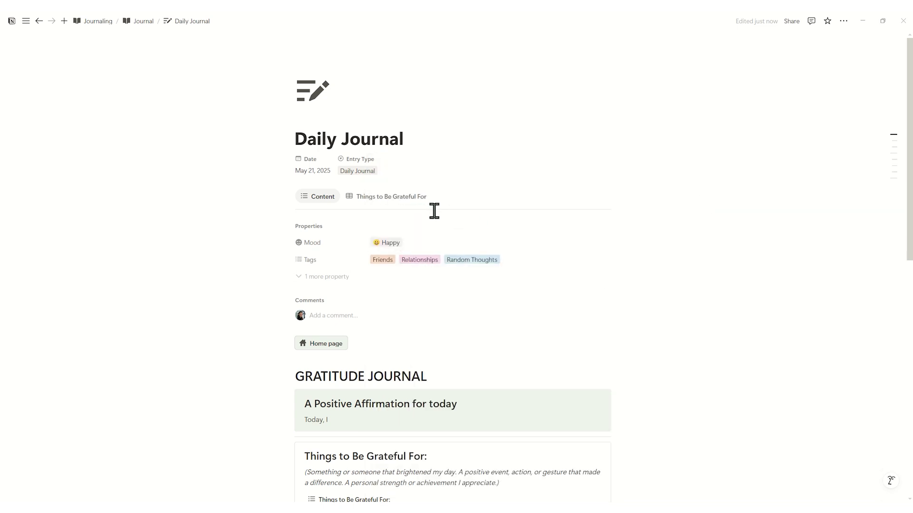
- Link existing gratitude items, including 'Journaling and untangling my thoughts', to this day
click(400, 206)
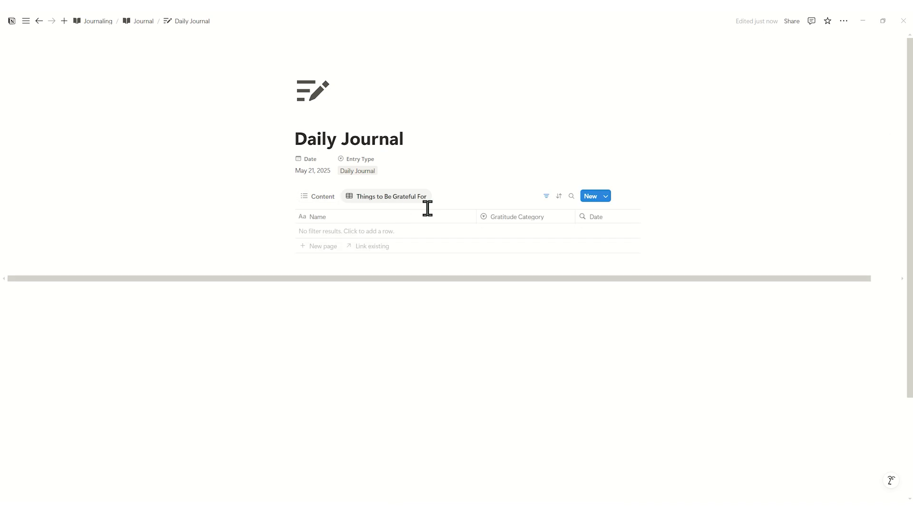
click(372, 245)
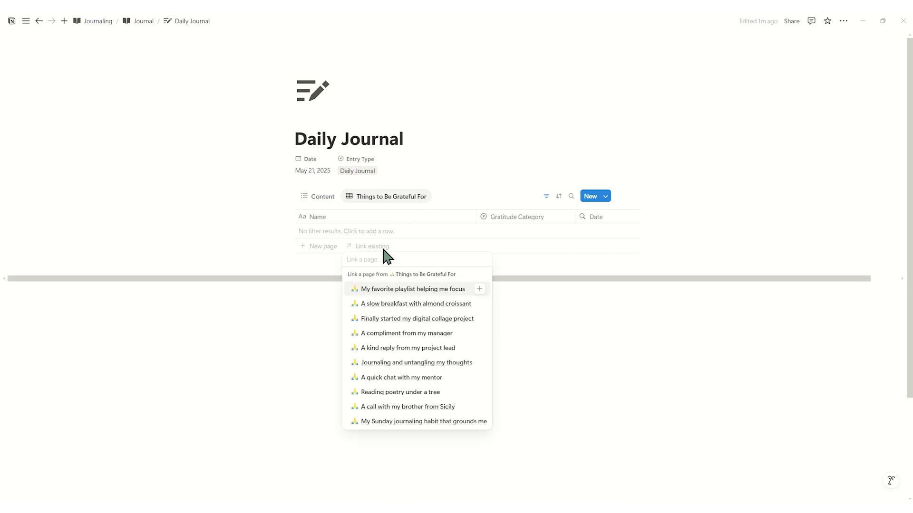
click(407, 362)
click(562, 334)
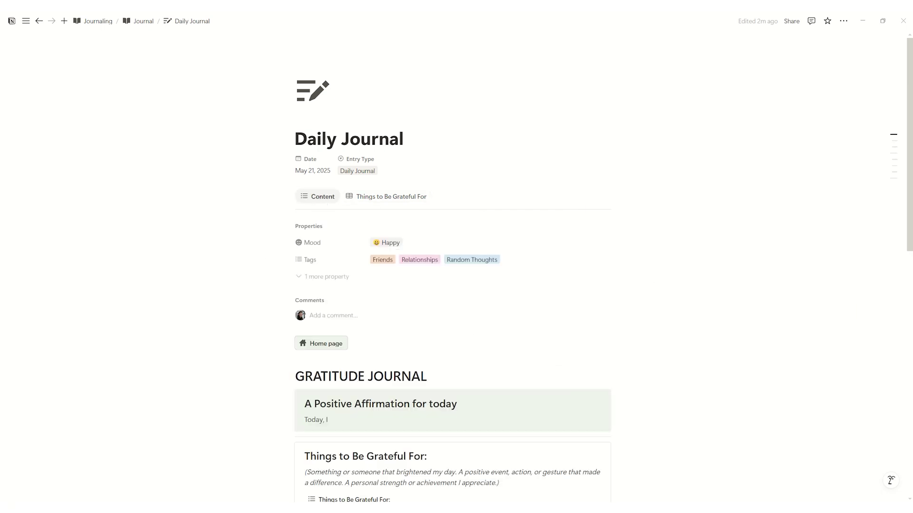
- Write the affirmation 'choose joy without guilt.' and paste the three things done today
scroll(524, 312, down, 3)
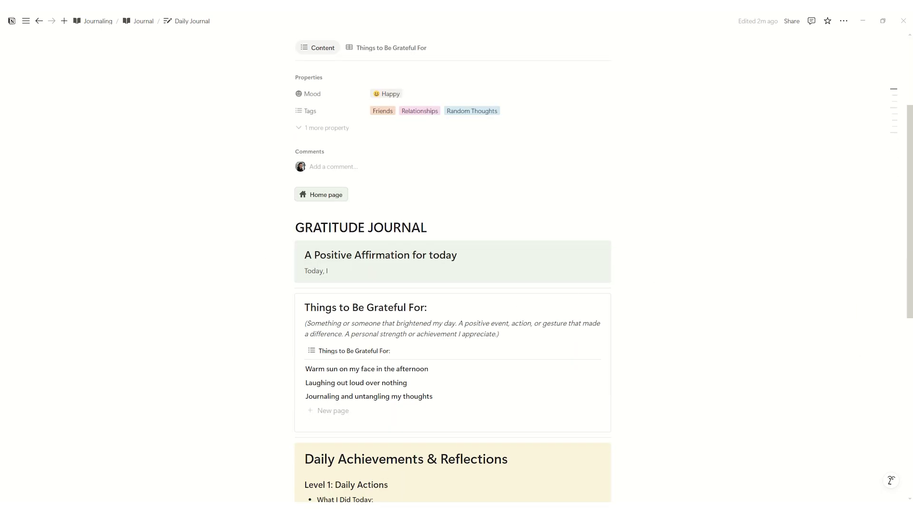
text(choose joy without guilt.)
scroll(438, 298, down, 2)
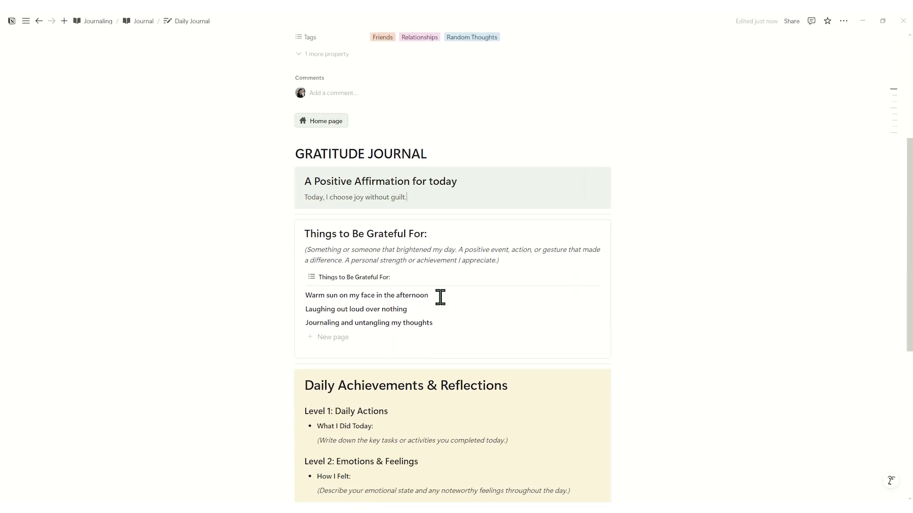
scroll(692, 298, down, 4)
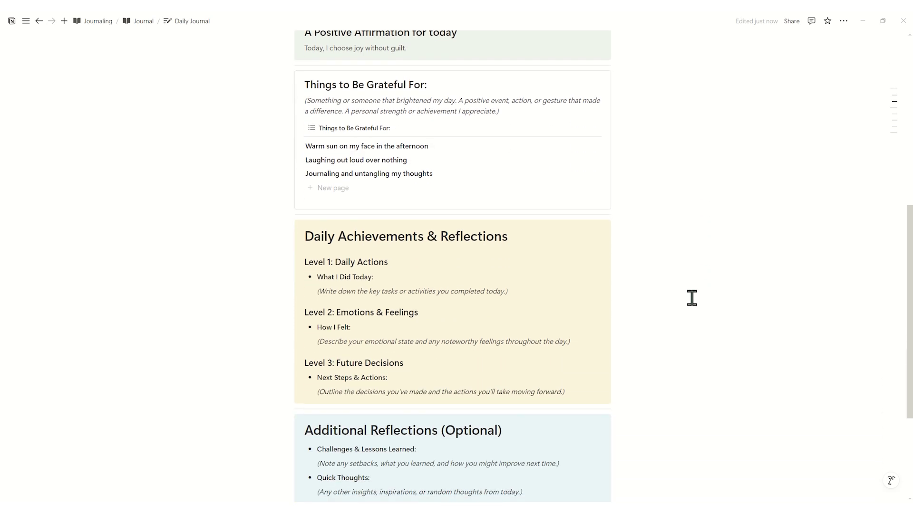
drag(508, 291, 315, 292)
key(BackSpace)
text(Finished my part of the group proposal Cleaned the apartment Had a spontaneous mini dance session in the kitchen)
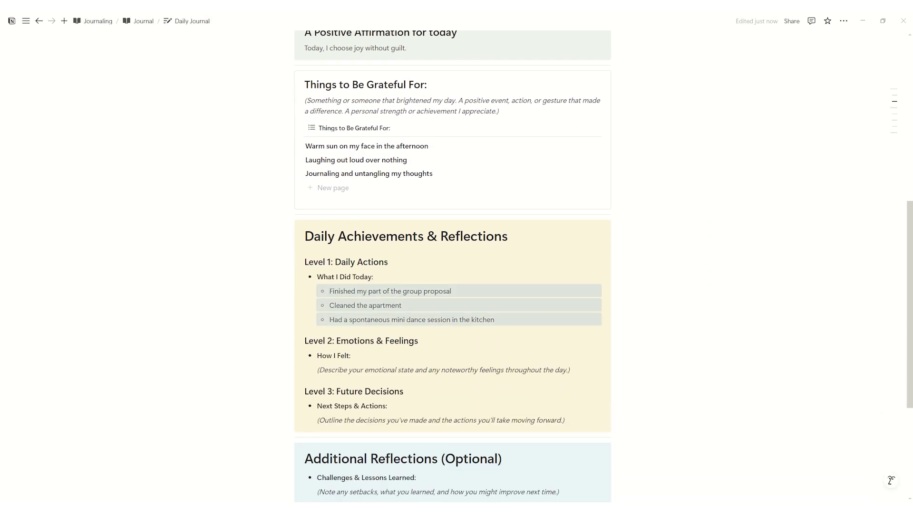
- Replace the How I Felt and Next Steps prompts with pasted answers
drag(571, 370, 318, 375)
text(Light and open. A good balance of productive and playful.)
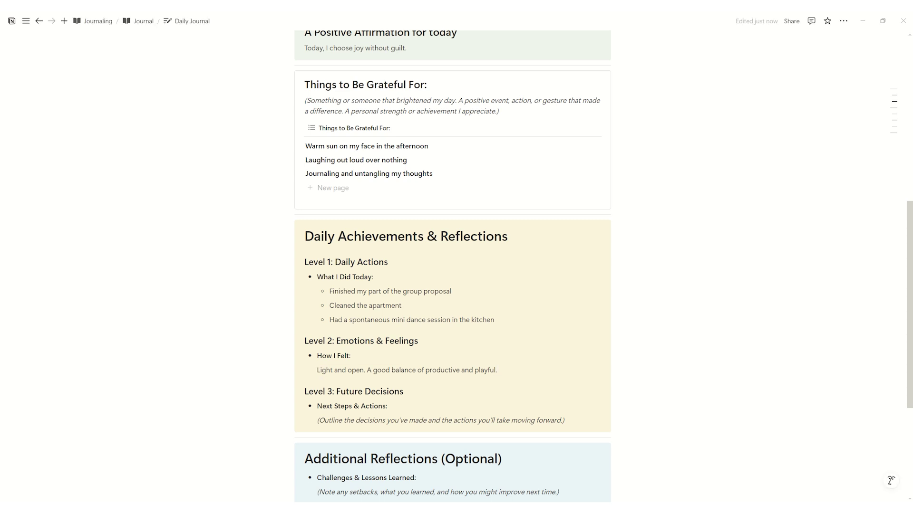
drag(586, 420, 322, 423)
text(I want to plan more small friend moments, not just weekend hangouts.)
- Replace the Challenges and Quick Thoughts prompts with a lesson learned and a quick thought
scroll(573, 391, down, 3)
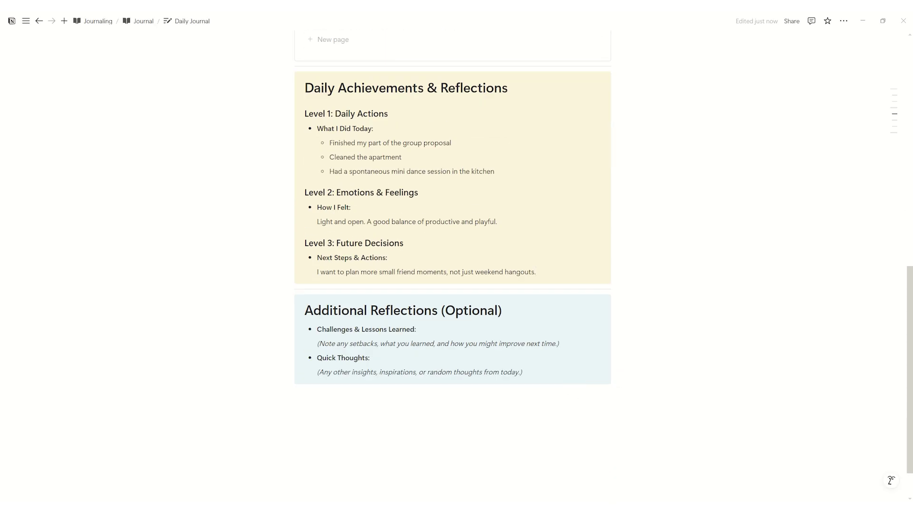
drag(574, 346, 309, 343)
text(Saying yes to joy midweek is a challenge I want to accept more often.)
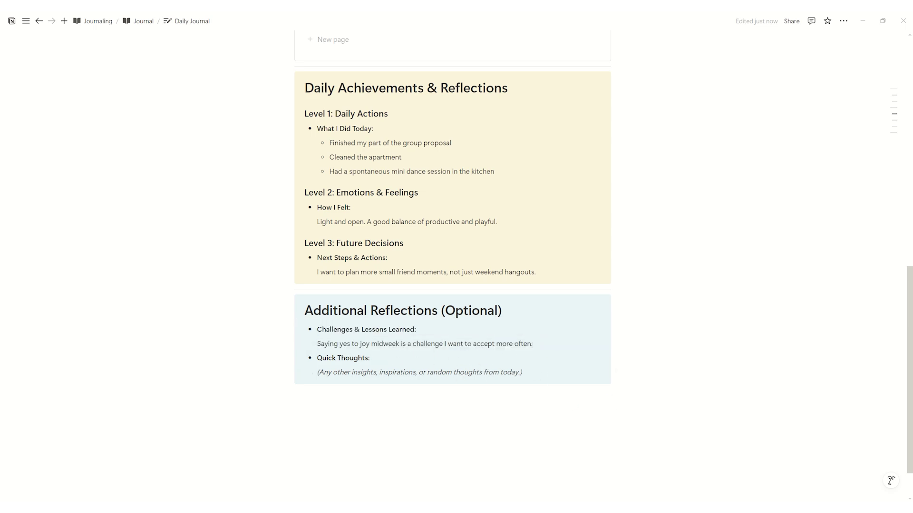
drag(571, 371, 330, 373)
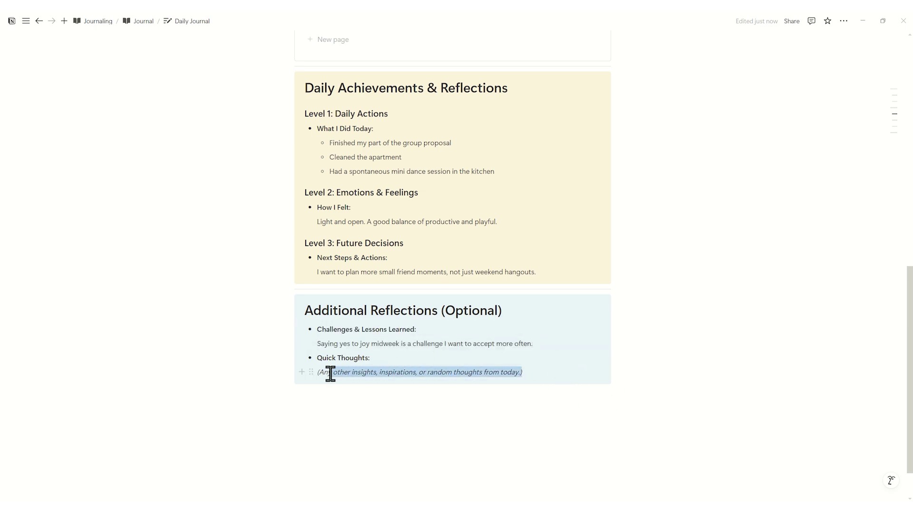
text(Dancing alone is underrated therapy.)
scroll(491, 420, up, 11)
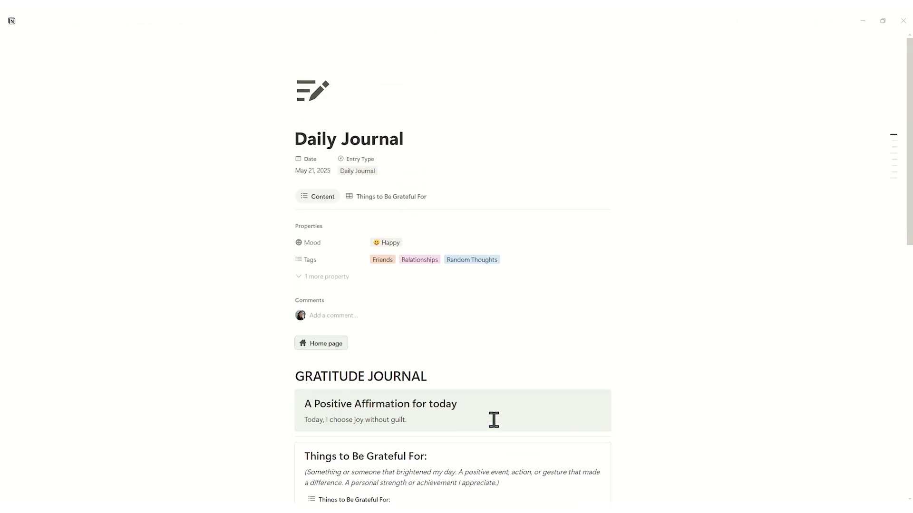
- Create a new Morning page entry with mood Tired and the Emotions tag
click(317, 346)
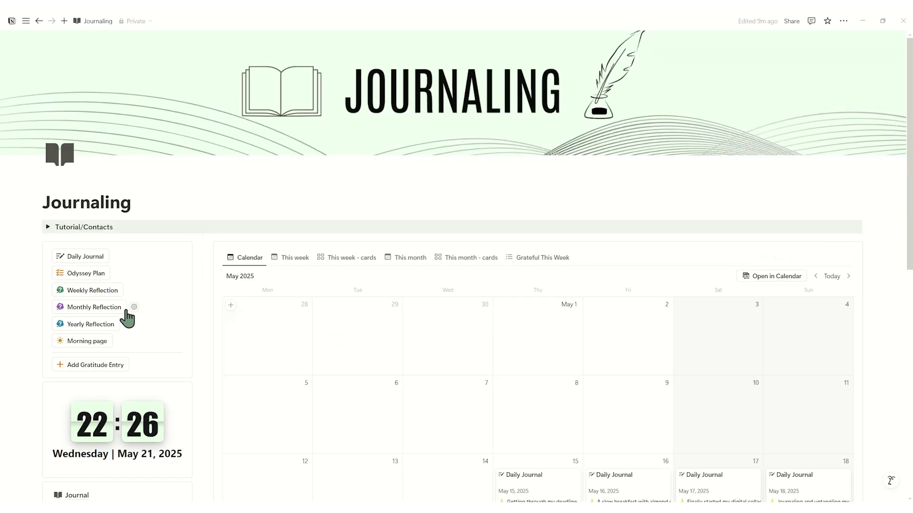
click(82, 341)
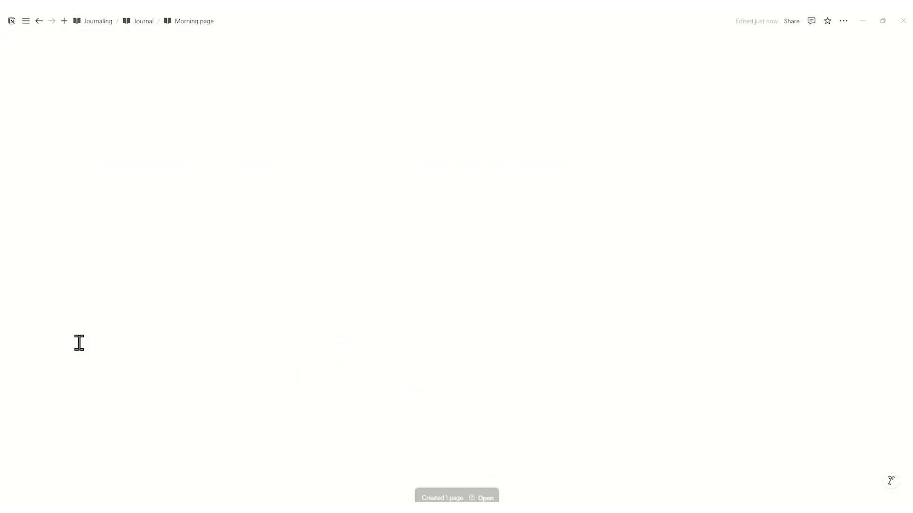
scroll(563, 253, down, 5)
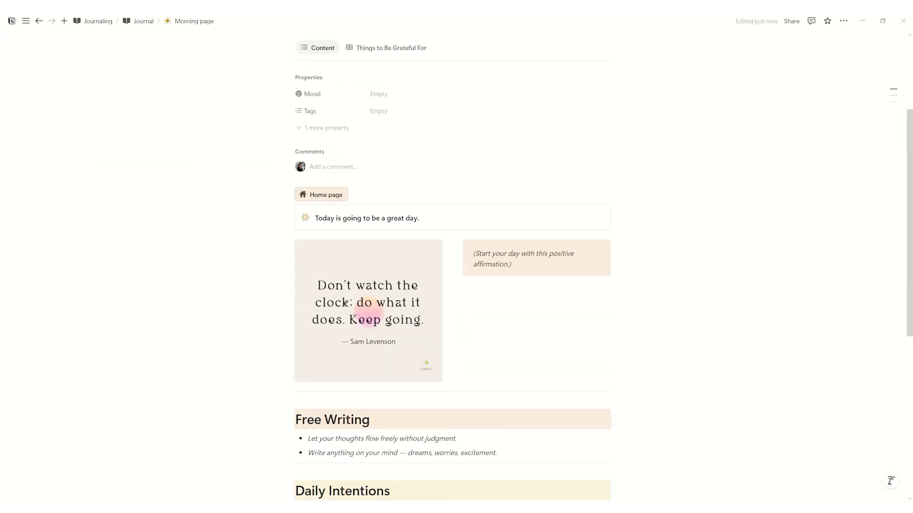
scroll(765, 220, up, 2)
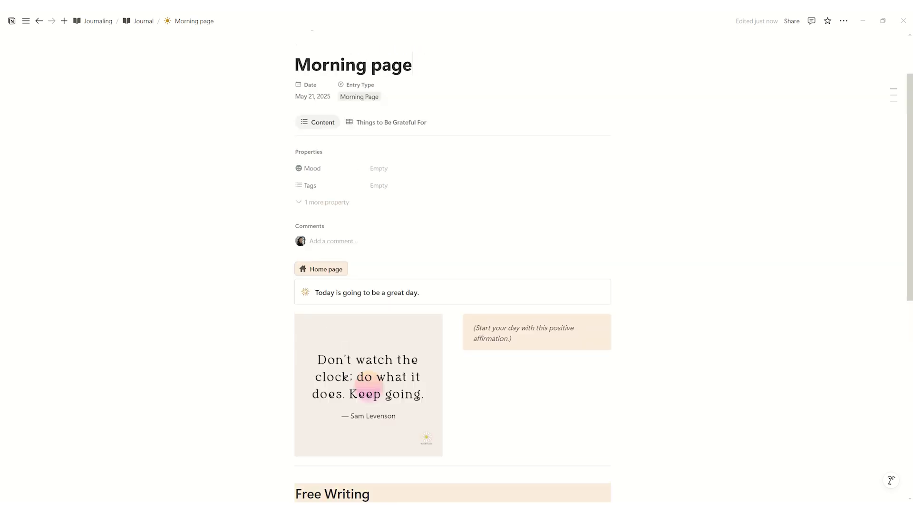
click(379, 169)
click(427, 336)
click(379, 185)
click(504, 186)
- Paste the affirmation over its placeholder and replace the Free Writing bullets with three paragraphs
scroll(590, 182, down, 3)
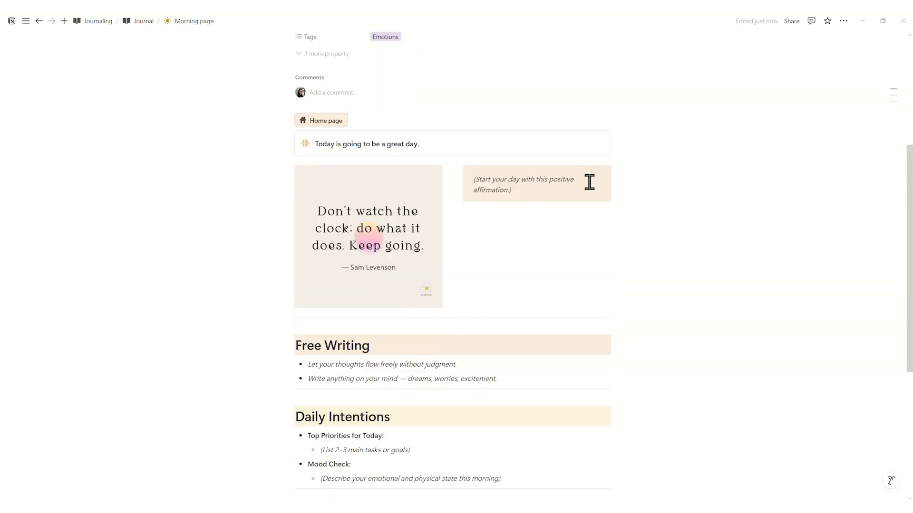
drag(476, 187, 474, 180)
text(I am grounded, capable, and exactly where I need to be.)
scroll(536, 210, down, 2)
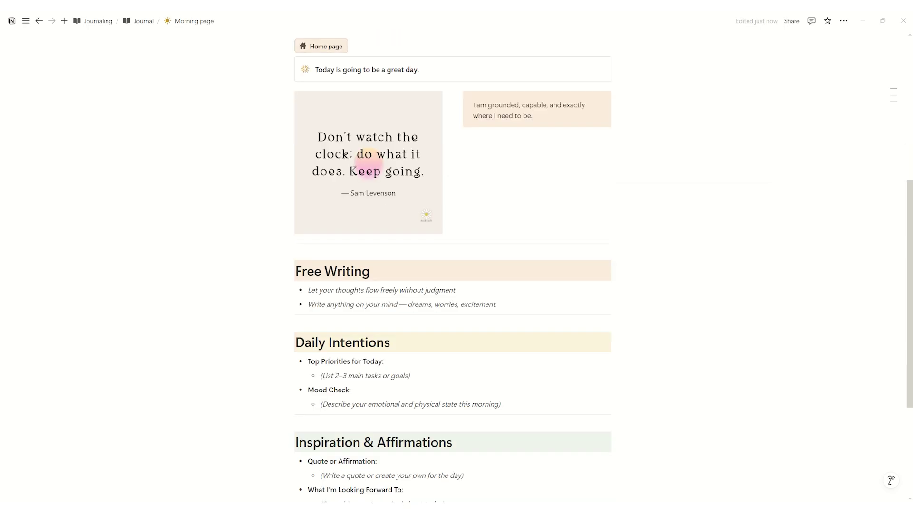
drag(532, 301, 305, 290)
key(BackSpace)
text(Woke up before my alarm today — rare. The sky was pale blue with pink streaks, and for a moment I just stood there on the balcony, breathing. There’s a strange mix of calm and pressure in my chest — like I want to do a lot today, but I also want to stay soft and slow. Had a dream about a train station — maybe it’s time to plan a getaway. Thinking about how far I’ve come in a year. Last spring I was unsure about everything. Now I’m still unsure — but in motion. That feels better.)
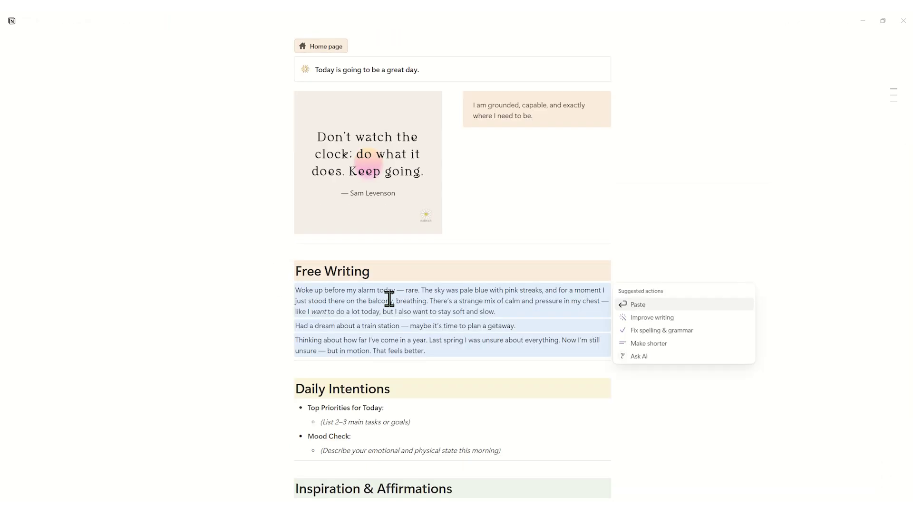
scroll(485, 348, down, 3)
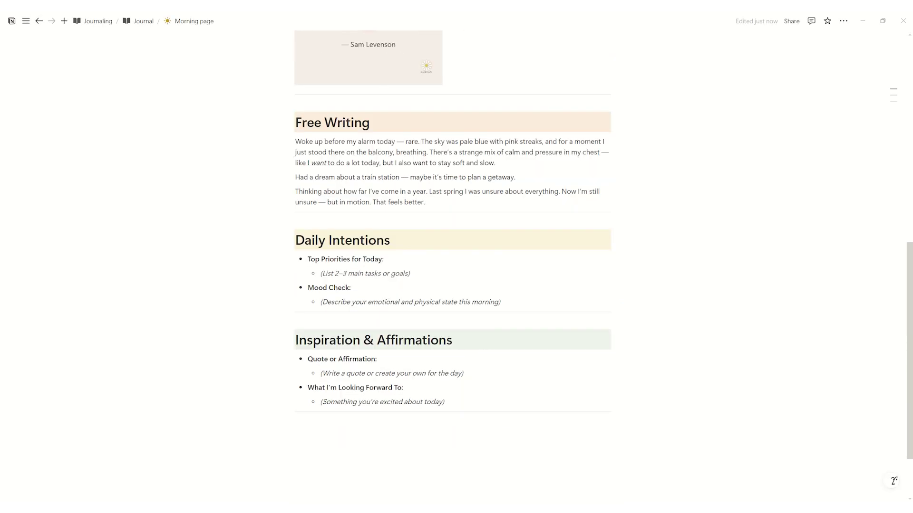
- Paste three priorities and the Emotionally/Physically mood check over their placeholders
drag(427, 274, 320, 267)
key(BackSpace)
text(Finalize the clash report for the new BIM model Go for a 30-minute walk without my phone Write out content ideas for the next Notion video)
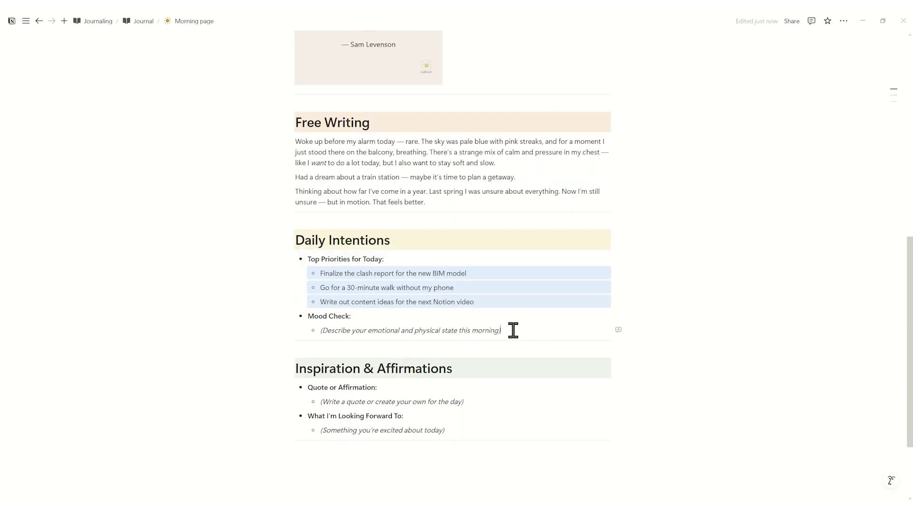
drag(474, 330, 317, 331)
text(Emotionally: calm, with a little buzz of nervous energy Physically: light headache, but nothing strong — maybe need more water)
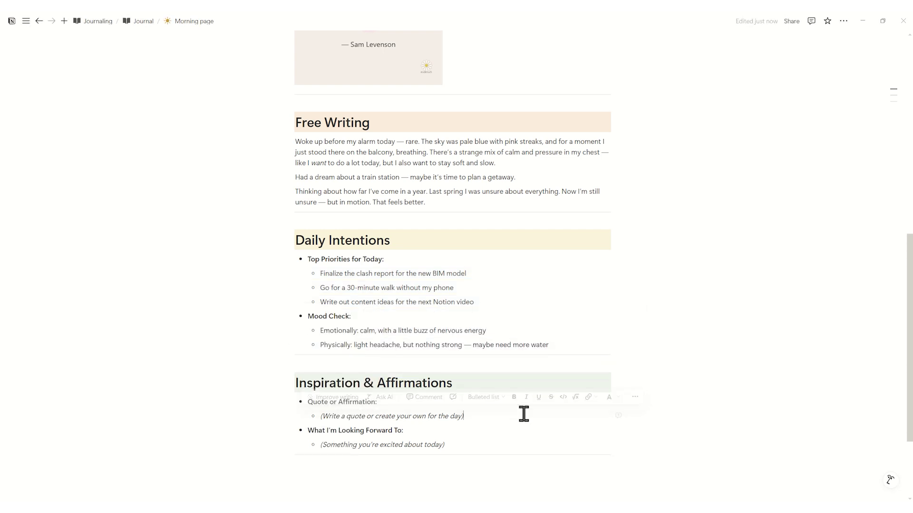
- Add a quote attributed to Unknown and an indented note about a quiet moment to look forward to
drag(504, 416, 317, 416)
text("No one is you, and that is your power." — Unknown)
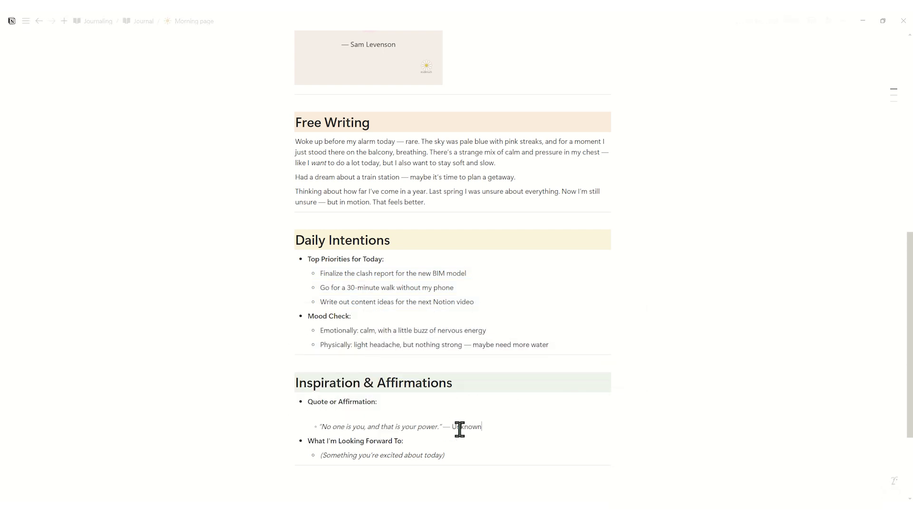
key(Delete)
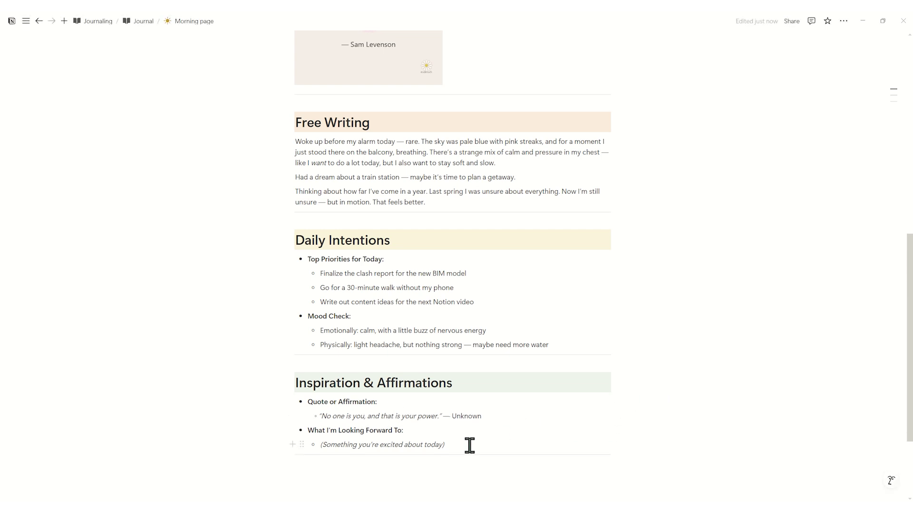
drag(469, 447, 319, 444)
text(That quiet moment after work when I can light a candle, open my journal, and just exist without needing to be productive.)
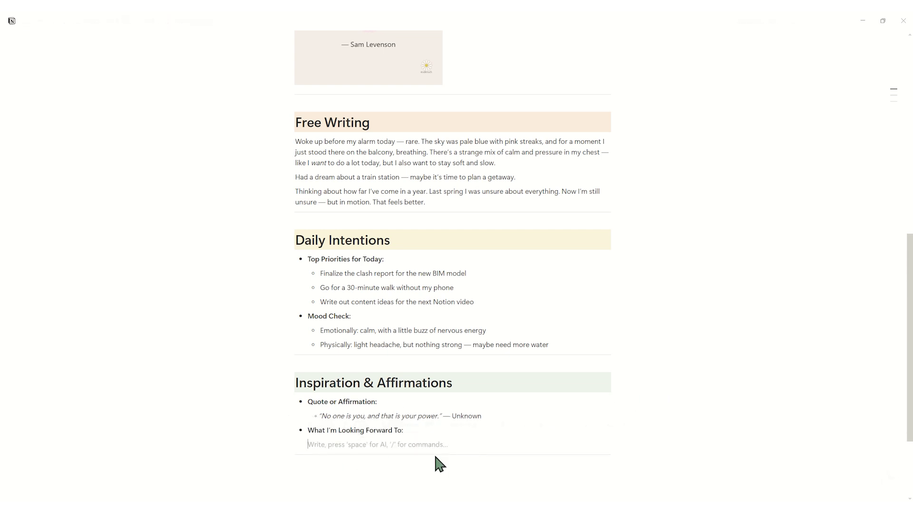
click(338, 444)
key(Delete)
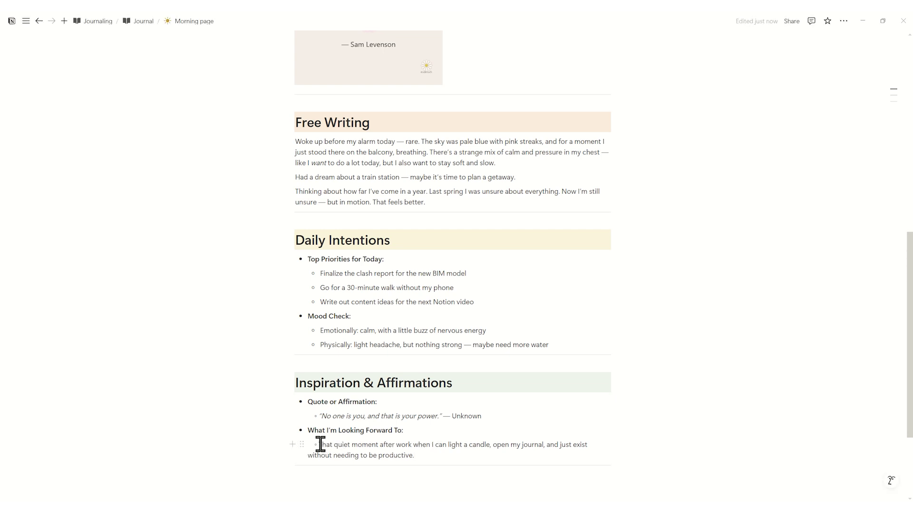
key(BackSpace)
key(BackSpace)
key(BackSpace)
key(BackSpace)
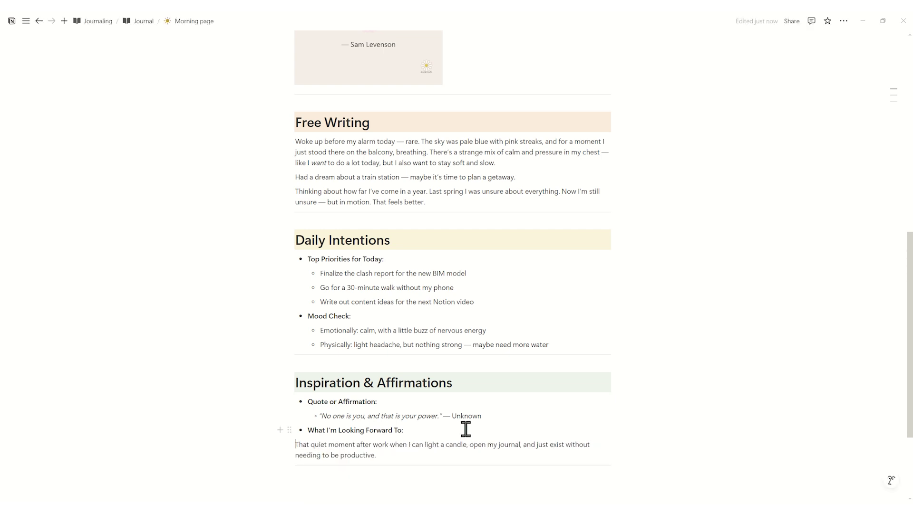
key(Tab)
scroll(465, 429, down, 2)
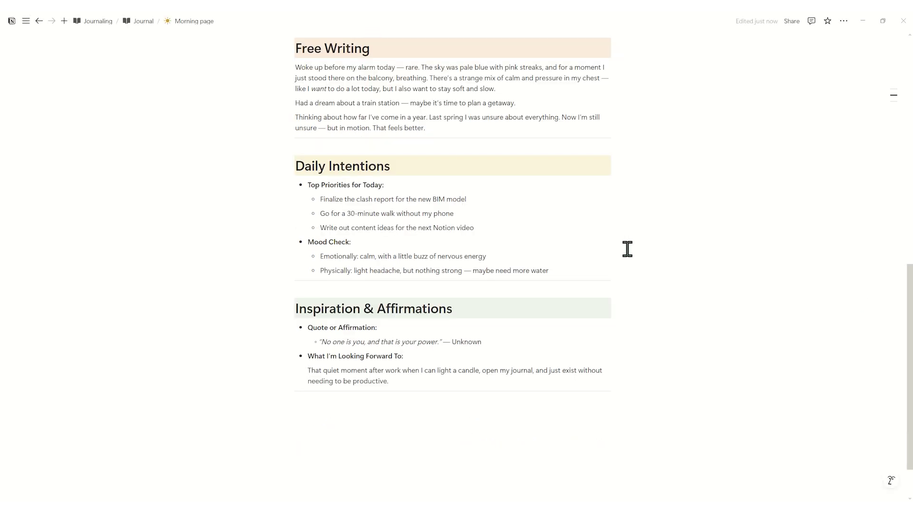
- Create a Weekly Reflection entry with mood Mixed and tags Work, Self-Discovery, Creativity and Balance
scroll(519, 226, up, 10)
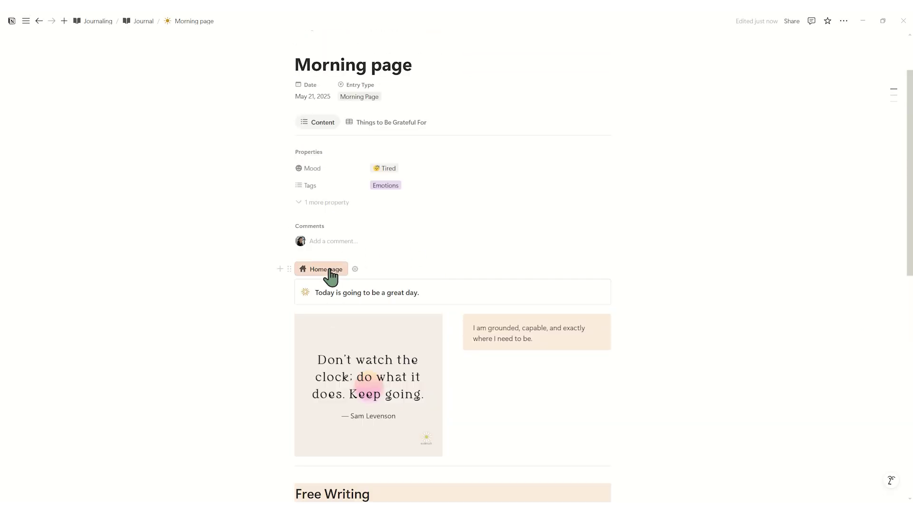
click(326, 270)
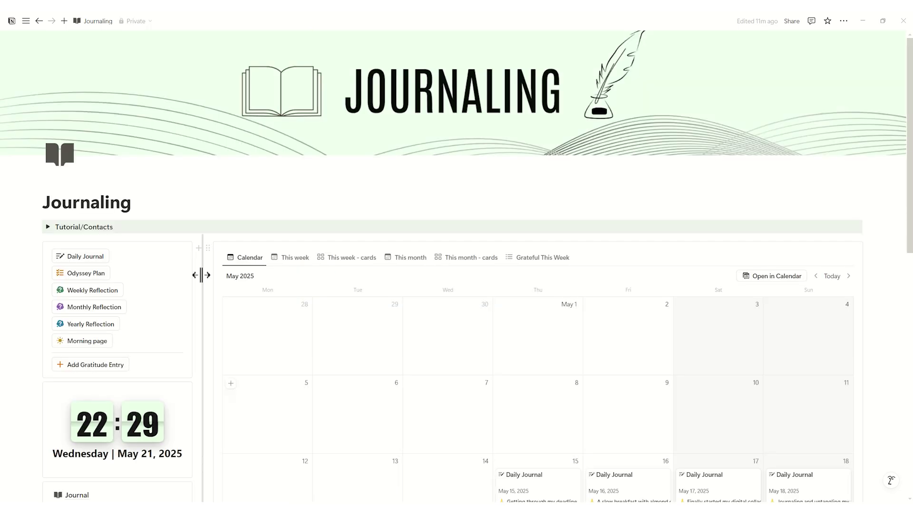
click(88, 291)
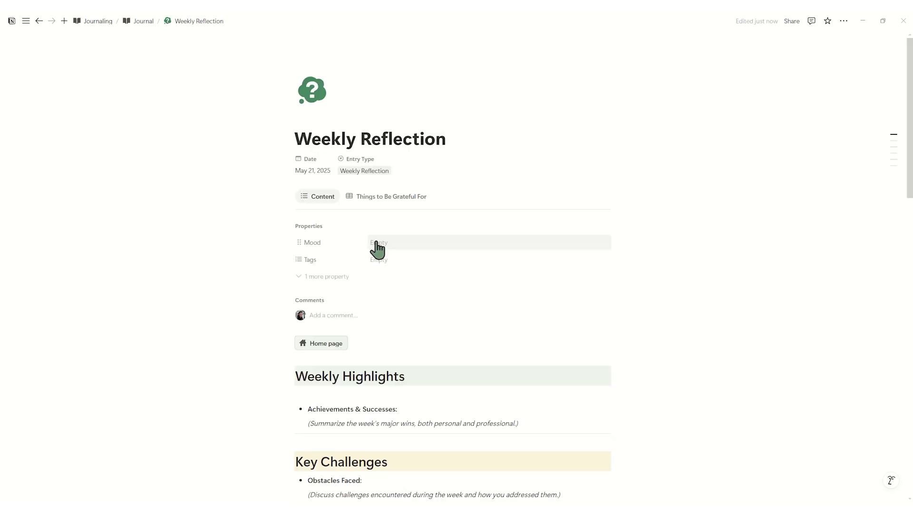
click(393, 243)
click(440, 458)
click(434, 429)
click(449, 478)
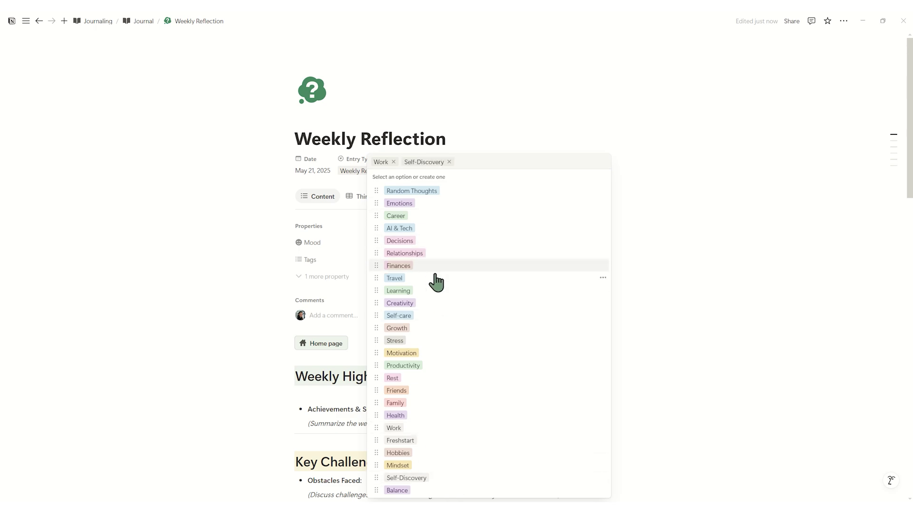
click(435, 303)
click(432, 491)
click(659, 255)
- Paste four achievement bullets and three obstacle bullets over their placeholders
scroll(660, 255, down, 3)
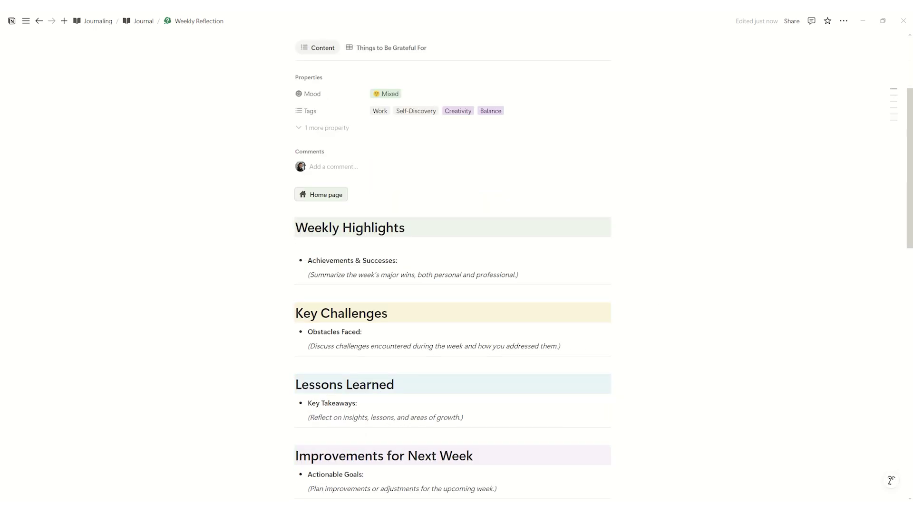
triple_click(336, 274)
text(Delivered the updated BIM model on time, despite tight deadlines. Hosted my first mini-presentation for the team — got positive feedback. Reconnected with friends midweek, which lifted my mood. Started my digital collage project — finally gave myself permission to create without purpose.)
triple_click(414, 326)
text(Felt overwhelmed by work on Thursday; had trouble focusing and managing time. Battled imposter syndrome during team meetings — doubted my value. Skipped meals and movement when stress peaked, which affected my energy.)
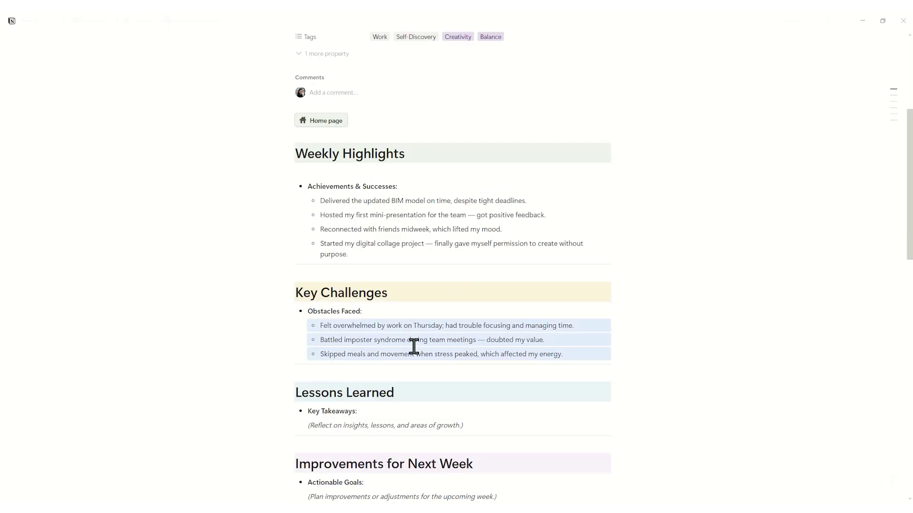
- Paste three key takeaways and four actionable goals for next week over their placeholders
scroll(413, 347, down, 3)
triple_click(322, 276)
text(I can perform under pressure, but I don't have to live in it. Joy in small things — like dancing in the kitchen — makes a difference. I need to protect my energy more intentionally during work-heavy days.)
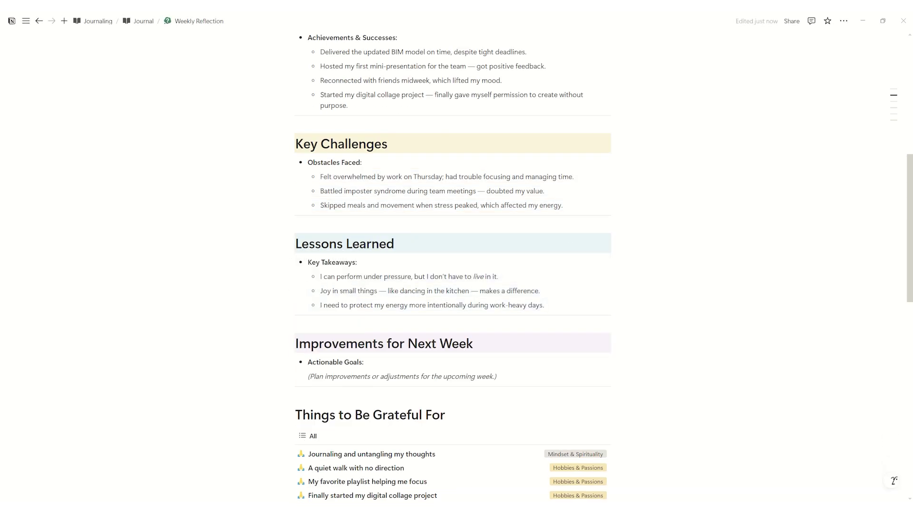
triple_click(518, 377)
text(Set boundaries: block two non-negotiable breaks each day. Prepare for meetings the day before to reduce anxiety. Schedule one creative session (no screens!) midweek, even if only 30 minutes. Practice speaking up in meetings — just one clear contribution is enough for now.)
scroll(424, 291, down, 5)
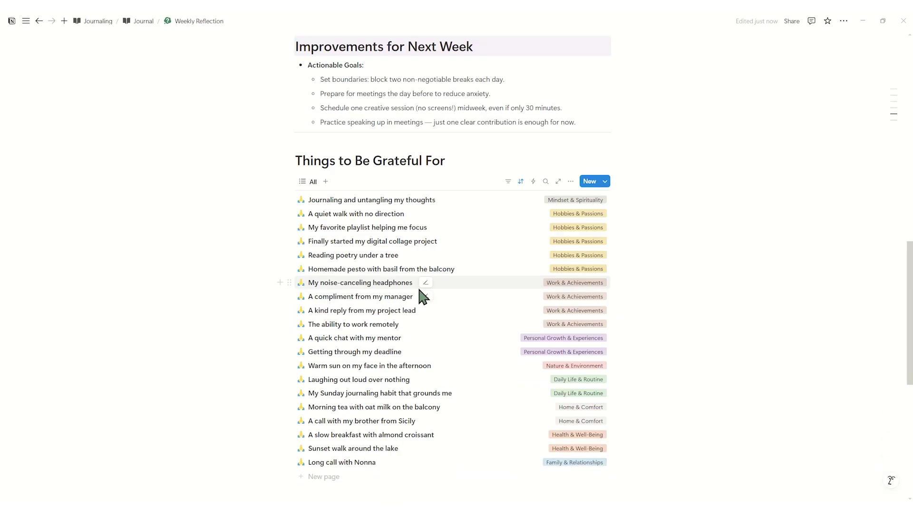
- Set the gratitude list's date filter to start on May 14
click(507, 183)
click(402, 202)
click(423, 306)
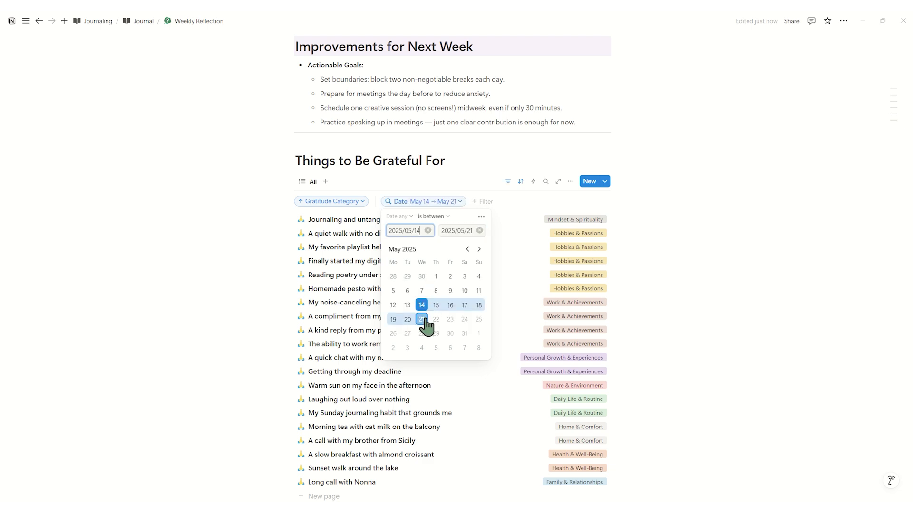
click(523, 199)
- Filter the journal table to entries dated May 14 to May 21
scroll(511, 162, down, 2)
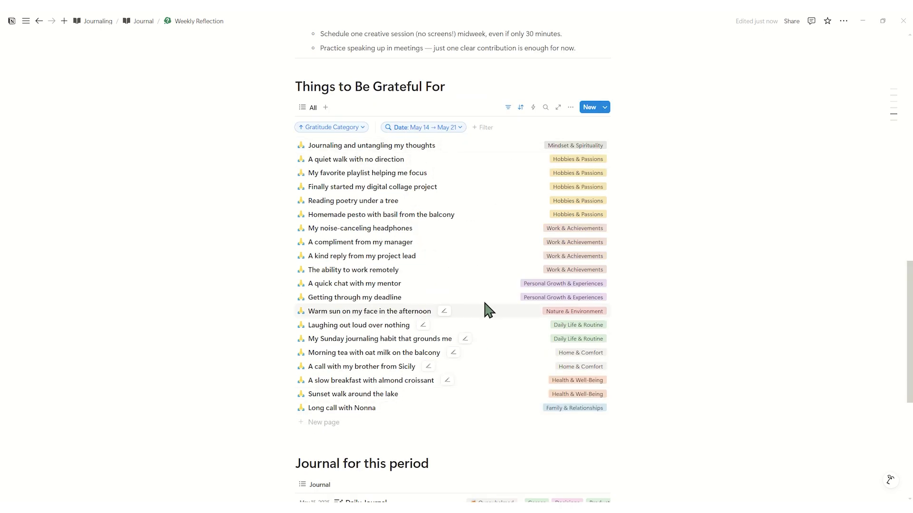
scroll(481, 295, down, 5)
click(507, 262)
click(358, 281)
click(382, 385)
click(382, 399)
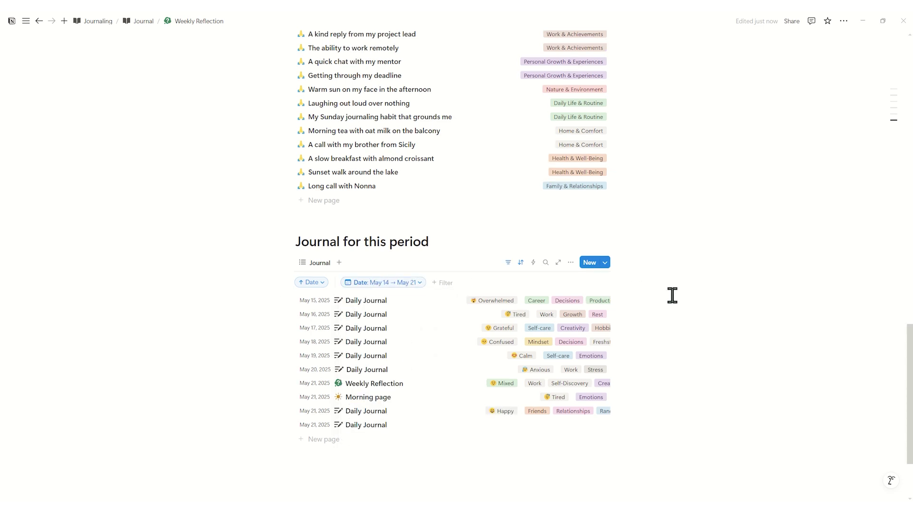
scroll(672, 295, up, 2)
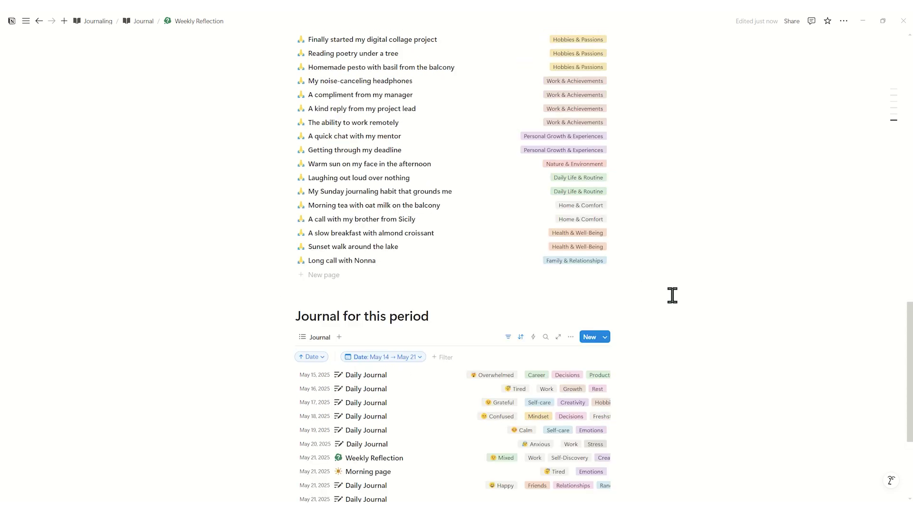
scroll(672, 295, up, 10)
scroll(672, 295, down, 10)
scroll(672, 295, up, 20)
- Create a new Monthly Reflection entry and add two tags to it
click(334, 343)
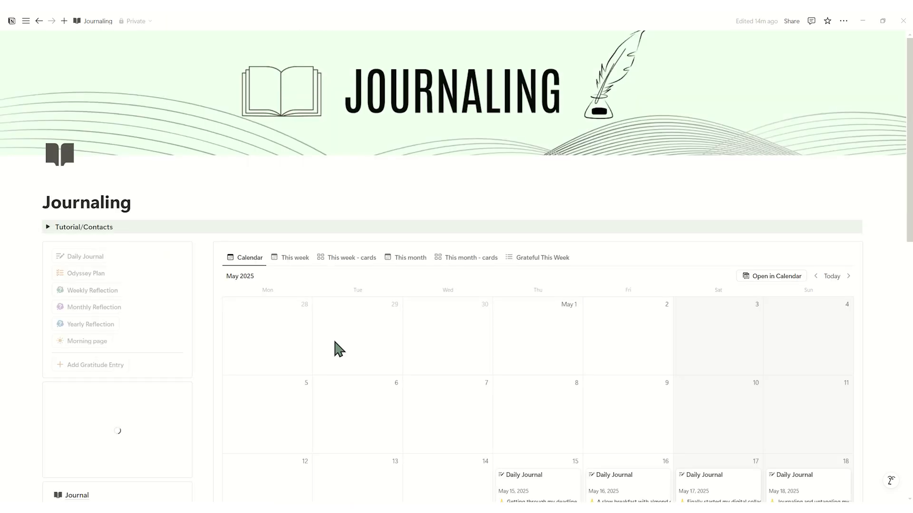
click(110, 314)
click(378, 259)
click(445, 352)
key(Escape)
- Paste three achievement bullets and three ups-and-downs bullets over their placeholders
scroll(452, 285, down, 3)
triple_click(397, 260)
text(Completed a complex BIM coordination project — my biggest yet! Started journaling daily and stuck to it for 24 out of 30 days. Gave myself permission to take a solo weekend trip — and I didn’t feel guilty about it.)
key(BackSpace)
key(BackSpace)
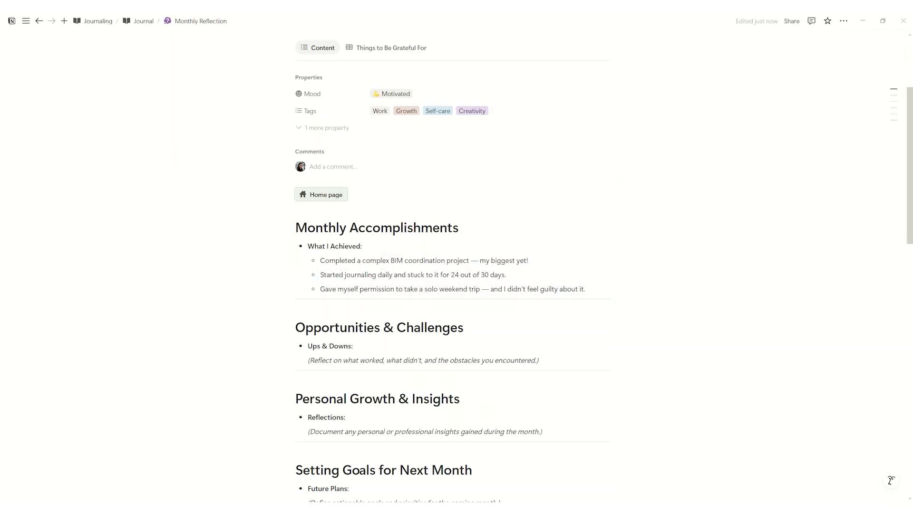
triple_click(355, 361)
text(I managed my time better, but I still overcommitted to extra tasks at work. I found moments of stillness through yoga, but I didn’t stay consistent. Emotional lows came from comparing myself to others — I caught it early, though, and journaled through it.)
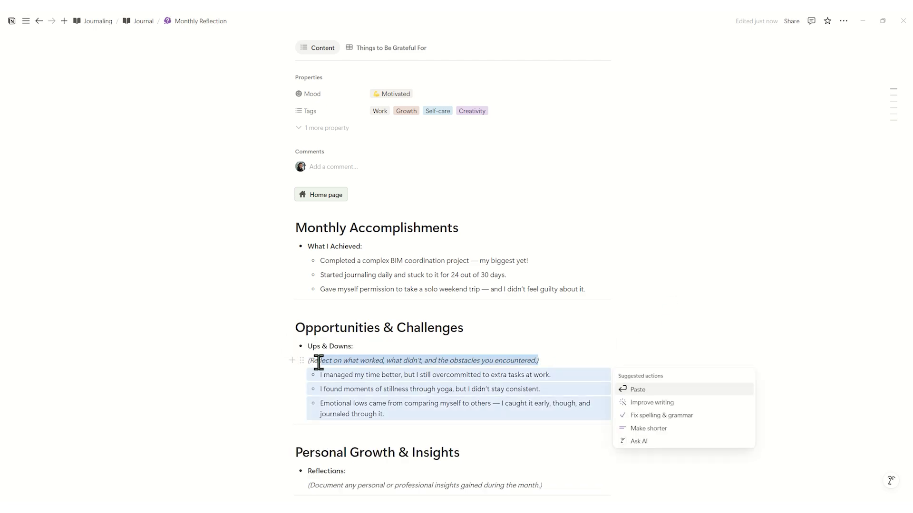
key(BackSpace)
- Paste three reflection bullets and four future-plan goals over their placeholders
key(BackSpace)
scroll(420, 337, down, 5)
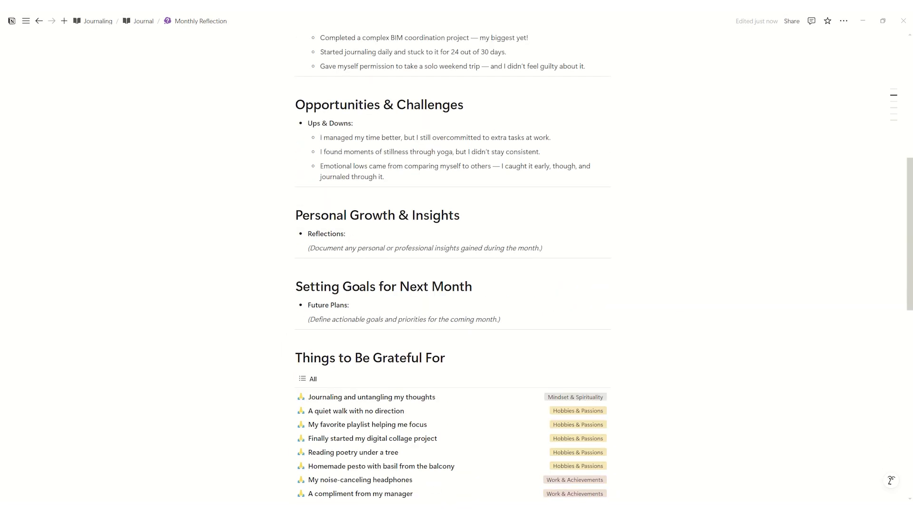
triple_click(549, 246)
text(My energy is not endless, and rest is not something I need to earn — it’s part of the process. Creativity returns when I stop trying so hard to "be productive." I feel more like myself when I do small things just for me — like sketching at a café or biking without a destination.)
key(BackSpace)
scroll(427, 275, down, 2)
triple_click(498, 285)
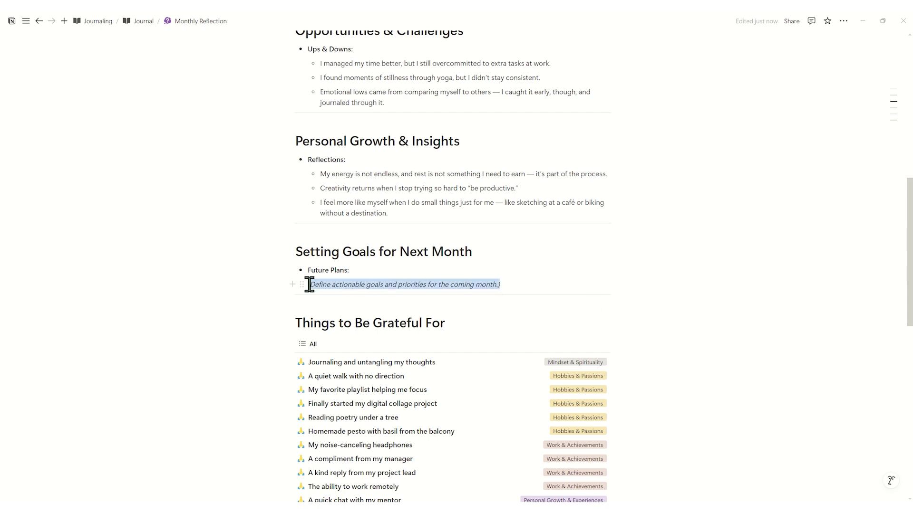
text(Say "no" to at least 3 things that don’t align with my priorities. Keep journaling, but allow more flexibility — it doesn’t need to be perfect. Focus on consistency over intensity with workouts — 3x/week is enough. Plan a short trip with friends — reconnecting matters just as much as career growth.)
key(BackSpace)
key(BackSpace)
- Filter the gratitude list to dates May 1 through May 31
scroll(375, 288, down, 4)
scroll(375, 288, down, 1)
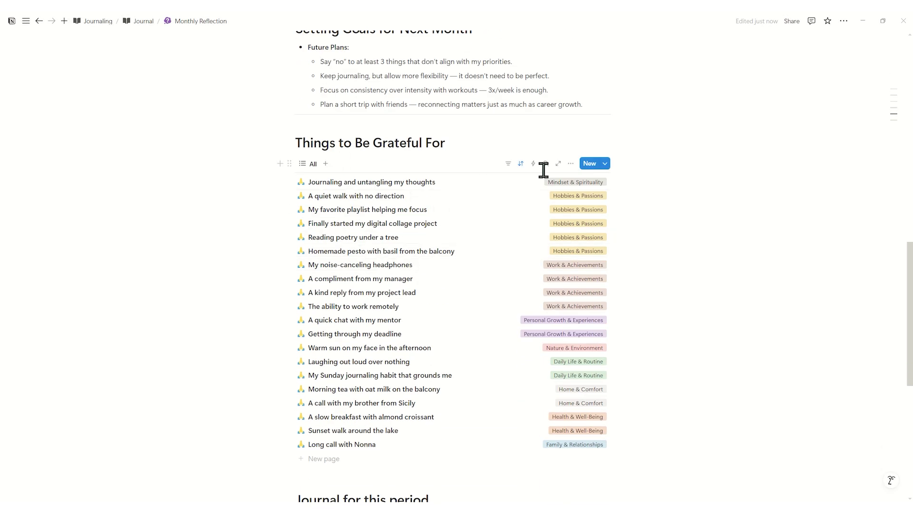
click(508, 164)
click(400, 184)
click(435, 258)
click(464, 315)
click(533, 187)
- Filter the Journal list to dates May 1 through May 31
scroll(533, 187, down, 7)
click(507, 243)
click(359, 264)
click(397, 338)
click(425, 395)
click(489, 266)
scroll(490, 265, up, 20)
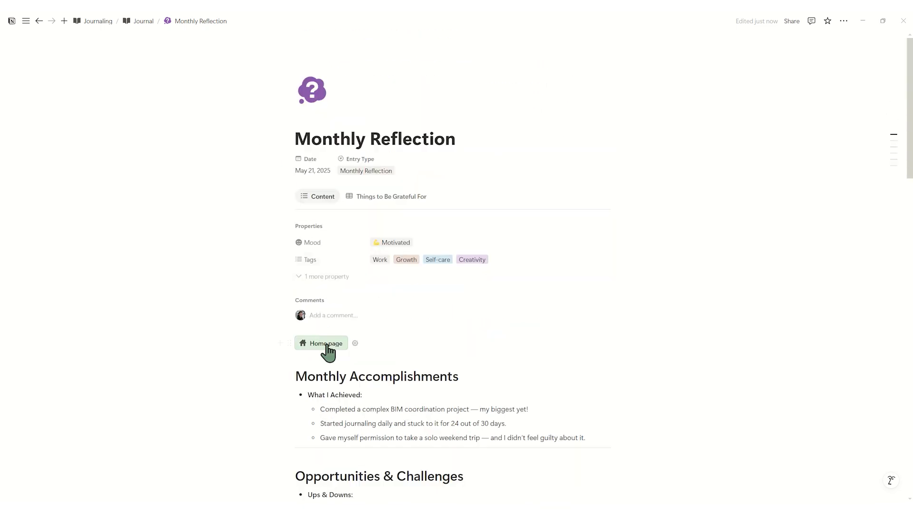
- Create a new Yearly Reflection from the Journaling home page, tagged Career, Growth and Self-Discovery
click(325, 345)
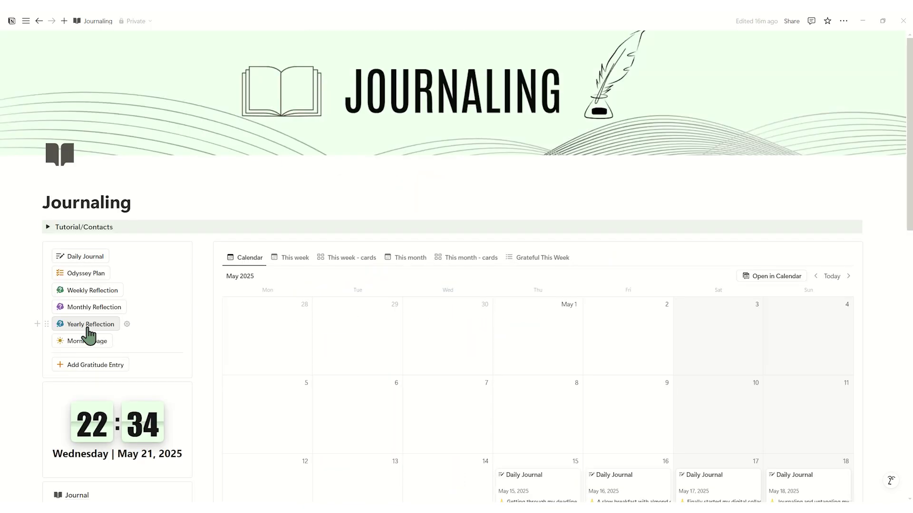
click(87, 328)
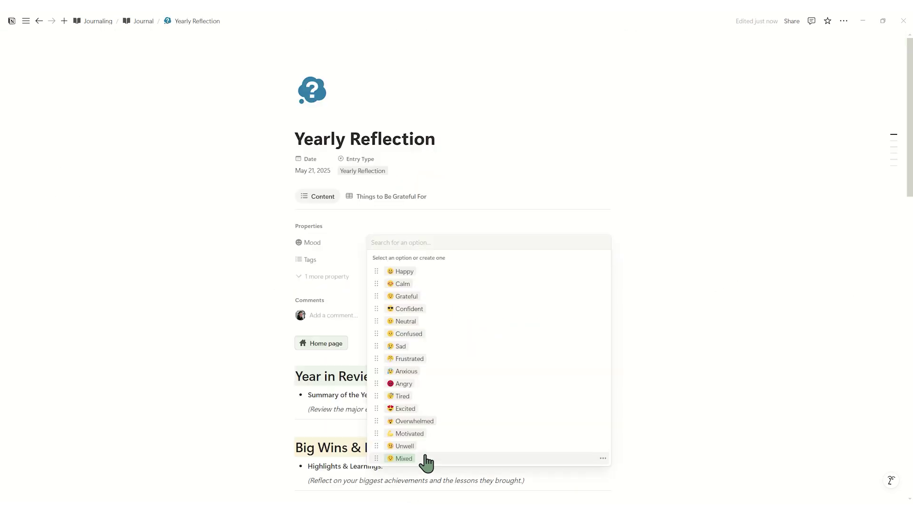
click(380, 260)
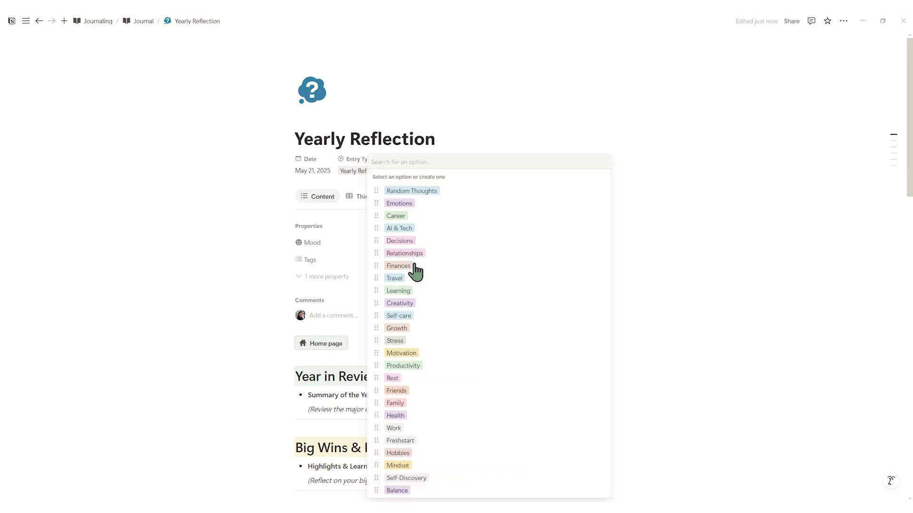
click(413, 216)
click(420, 332)
click(419, 482)
click(663, 303)
- Paste the year summary, four highlights, three improvements and five vision bullets over their placeholders
scroll(663, 302, down, 5)
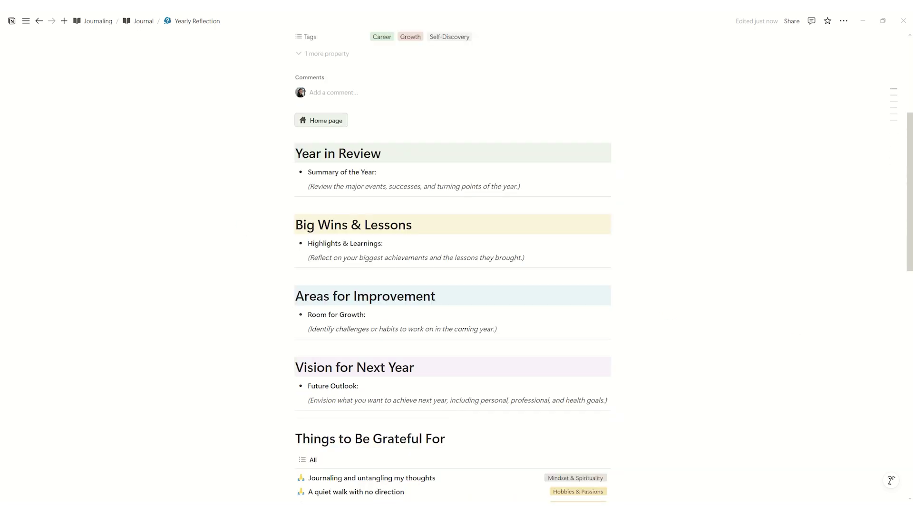
drag(522, 186, 301, 187)
text(This year felt like both a sprint and a slow transformation. I moved into a new apartment in Bologna, took on my first major BIM project as the lead, and started sharing my Notion templates online. I also lost touch with a few people I thought would stay, but I found deeper connection with myself in the quiet. It was a year of change — not dramatic, but deep.)
scroll(301, 188, down, 2)
drag(525, 216, 305, 216)
text(I led a BIM coordination project that challenged me technically and emotionally. I proved to myself I can handle responsibility. I built a better daily routine and learned to pause without guilt. I discovered that expressing myself creatively (even in small ways like journaling or designing layouts) makes me feel more whole. I learned that progress isn't always visible — some of the biggest growth happens in silence.)
drag(497, 352, 307, 351)
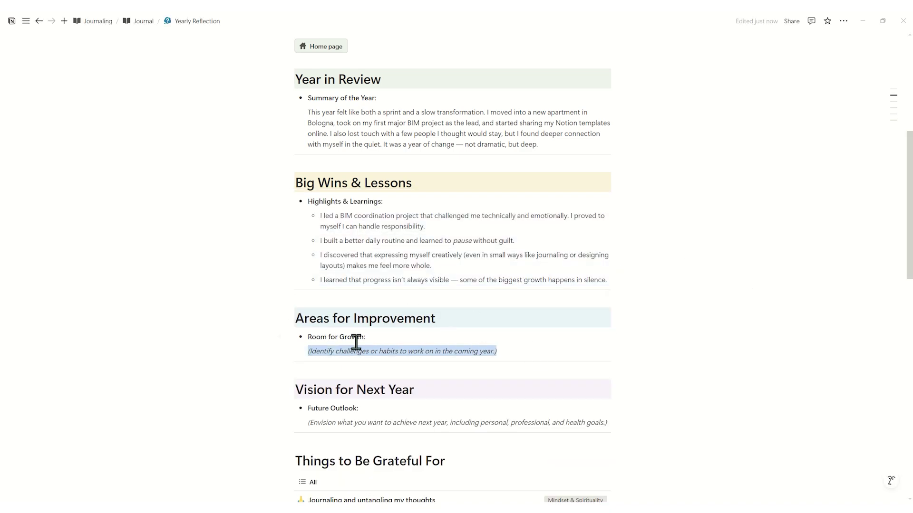
text(I still struggle with boundaries — I say "yes" too quickly, especially at work. I want to be more consistent with my health habits — movement, sleep, and real meals. I need to stop chasing validation and focus more on meaningful work, not just visible outcomes.)
scroll(413, 368, down, 3)
drag(642, 314, 316, 315)
text(I want to grow into a leadership role with more confidence and less self-doubt. Prioritize health by sticking to a simple fitness plan and meal prep routine. Launch a digital product or online course — something creative and useful. Spend more time outdoors, take two meaningful trips, and deepen my friendships. Most of all: live slower, choose intentionally, and stop rushing to become someone. I already am.)
- Set the gratitude list's date filter to run from Jan 1 to Dec 31
scroll(402, 326, down, 5)
click(521, 217)
click(393, 242)
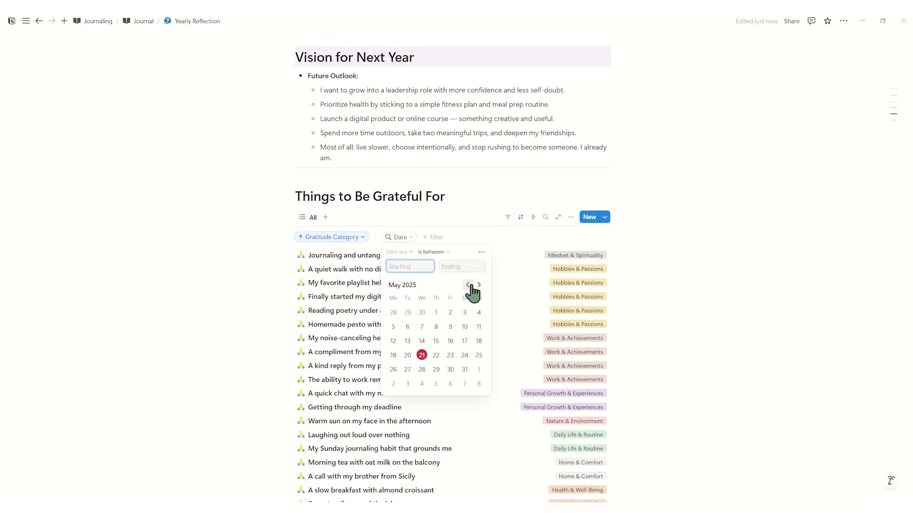
click(467, 285)
click(467, 285)
click(422, 312)
click(479, 285)
click(479, 285)
click(434, 371)
click(516, 236)
scroll(516, 240, down, 5)
scroll(517, 244, up, 3)
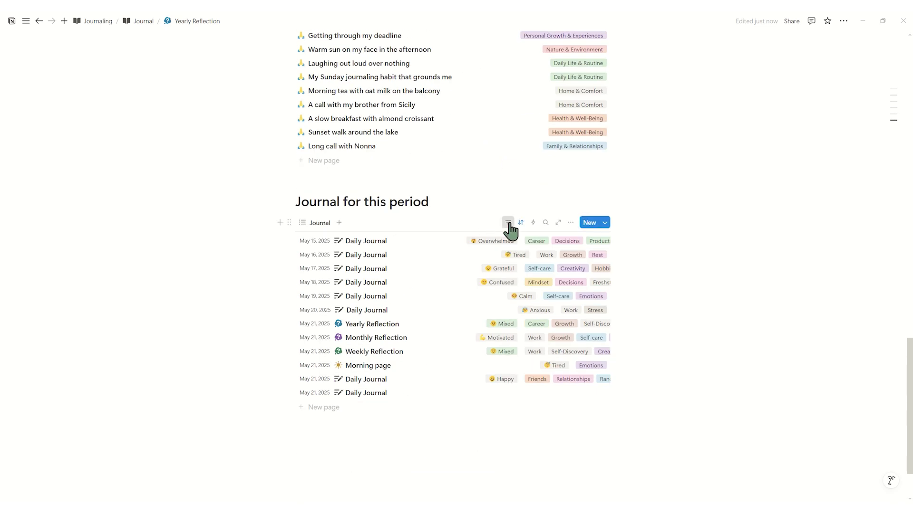
- Set the Journal list's date filter to Jan 1 – Dec 31, 2025
click(507, 222)
click(427, 290)
click(427, 290)
click(428, 291)
click(427, 290)
click(428, 290)
click(427, 290)
click(438, 290)
click(438, 290)
click(439, 290)
click(438, 291)
click(438, 290)
click(438, 290)
click(438, 290)
click(439, 290)
click(438, 290)
click(438, 290)
click(439, 290)
click(381, 375)
click(477, 245)
scroll(480, 259, up, 2)
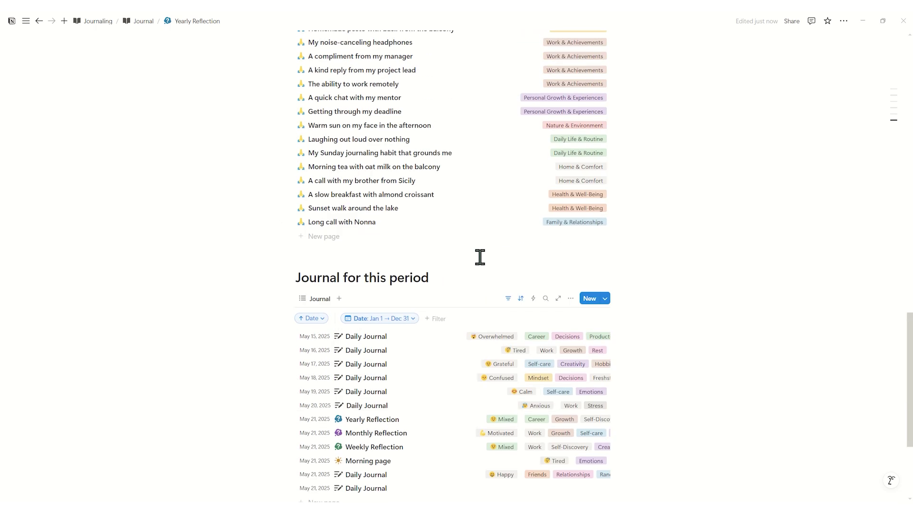
scroll(478, 258, up, 10)
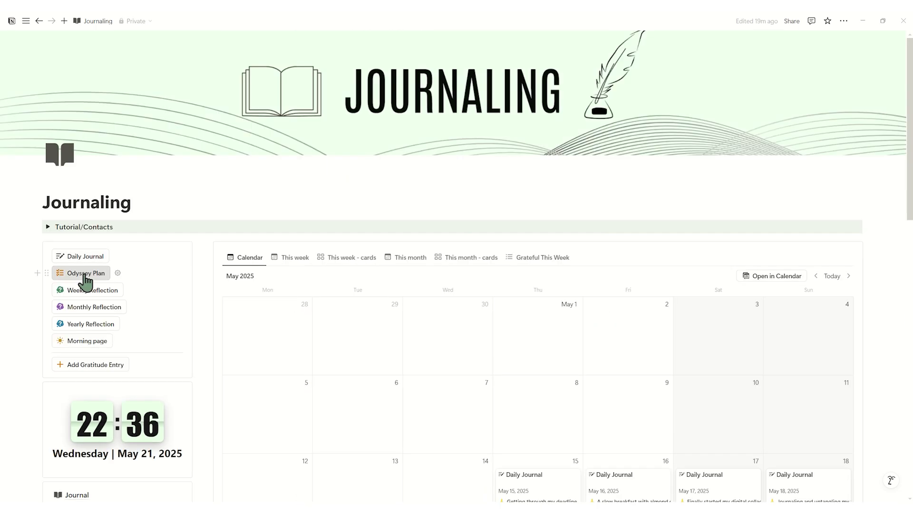
- Create an Odyssey Plan and paste answers over the Current Path and Alternate Path prompts
click(61, 106)
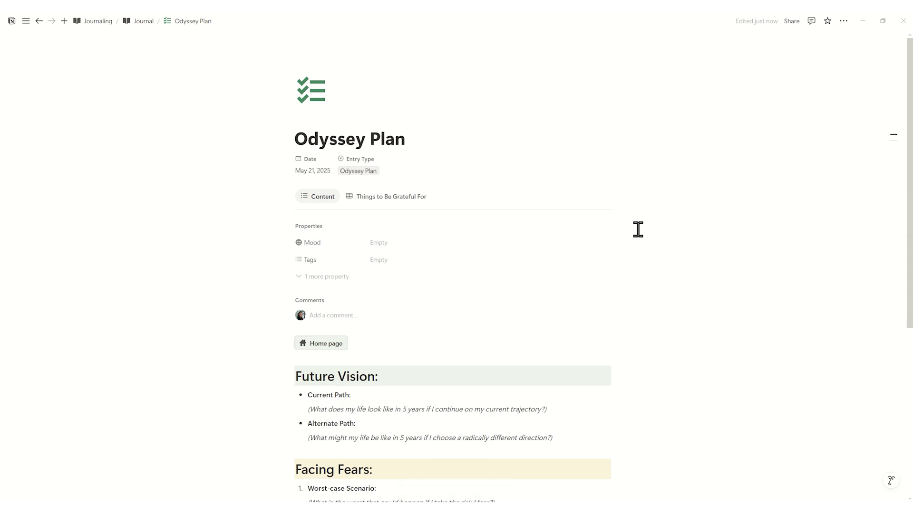
scroll(638, 228, down, 3)
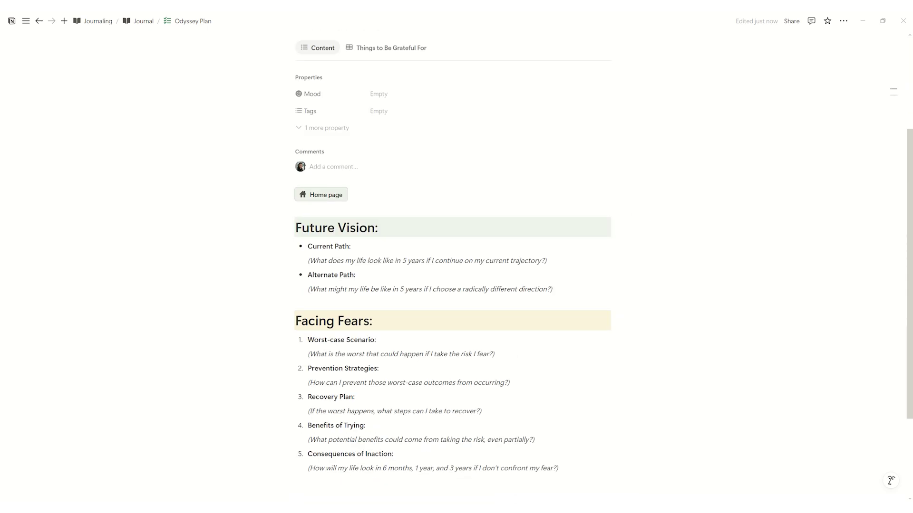
drag(556, 260, 310, 266)
text(If I stay on my current trajectory, in 5 years I’ll likely be a senior BIM coordinator, maybe even leading a team in a mid-sized firm in Milan or Bologna. I’ll have a strong portfolio of public projects and likely a quiet, well-organized life. I’ll still be journaling, still planning everything in Notion, still walking home past the old churches and cafés. It’s safe, structured, and I know I’d be proud — but a little part of me wonders if I’d feel too comfortable.)
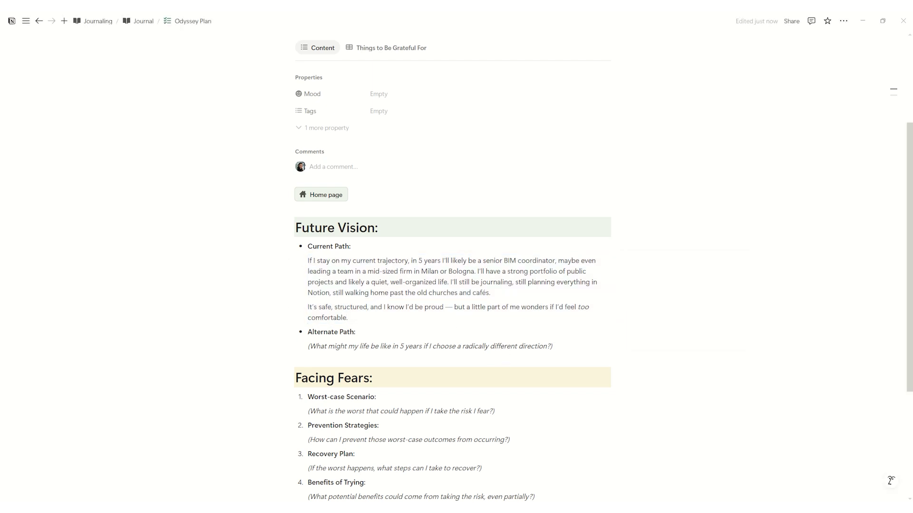
drag(568, 346, 332, 360)
text(If I choose a completely different direction — say, quitting my job and focusing fully on digital creation and online teaching — in 5 years I could be running my own platform, helping people organize their lives through design, journaling, and Notion. I might travel more, teach workshops, and have collaborations with people I admire. It’s messier, less predictable, but it feels more mine.)
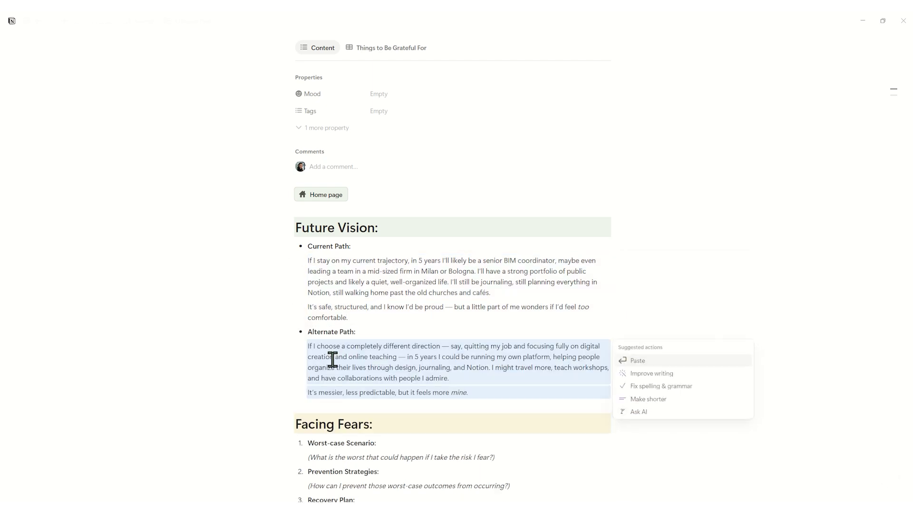
- Answer the Worst-case Scenario, Prevention Strategies and Recovery Plan prompts with the prepared text
scroll(340, 359, down, 5)
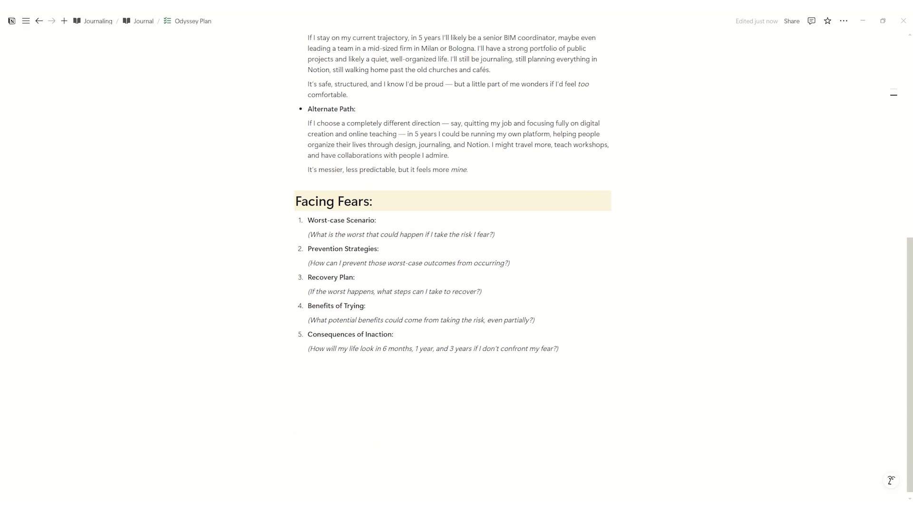
drag(520, 233, 310, 234)
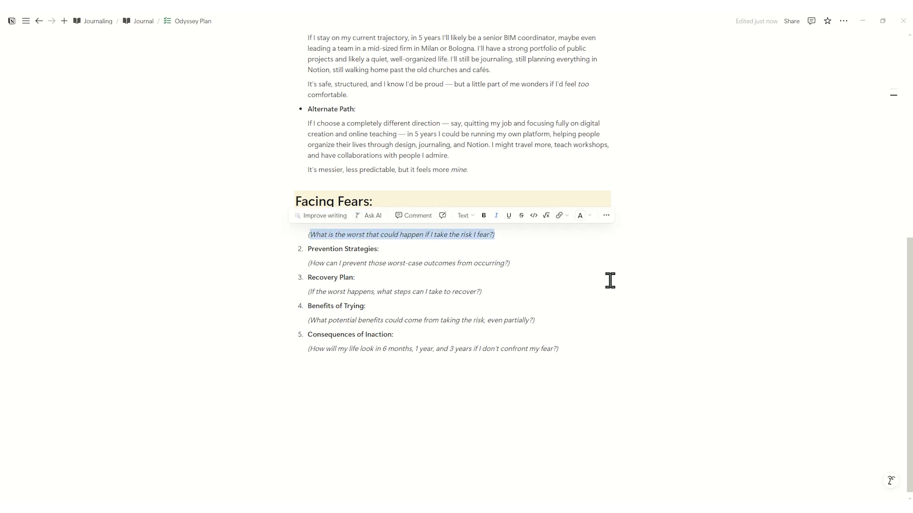
text(I leave my stable job, my savings run out, I can’t find clients, and I end up having to move back to a job I don’t like — possibly even outside of Italy.)
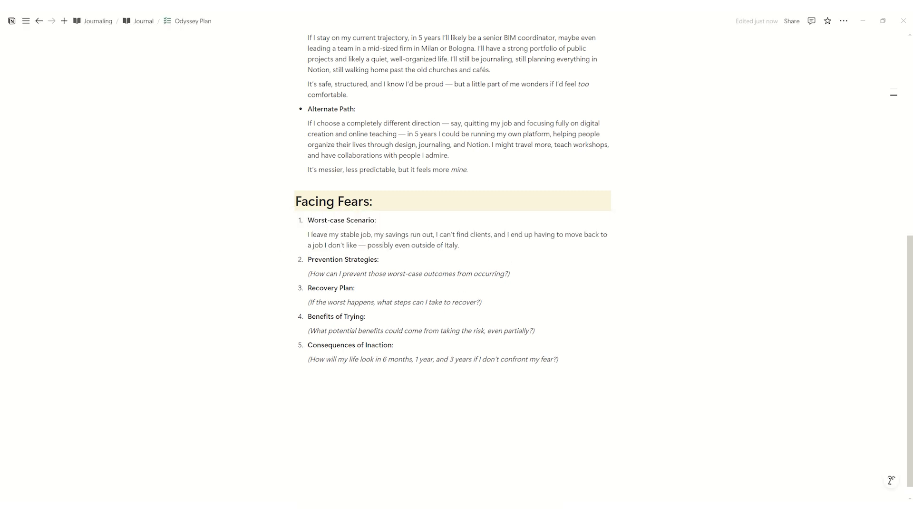
drag(522, 274, 310, 273)
text(Build a financial cushion to cover 6–8 months of expenses Start with a part-time transition instead of a full leap Test content and offers while still employed Network with people who’ve made similar transitions)
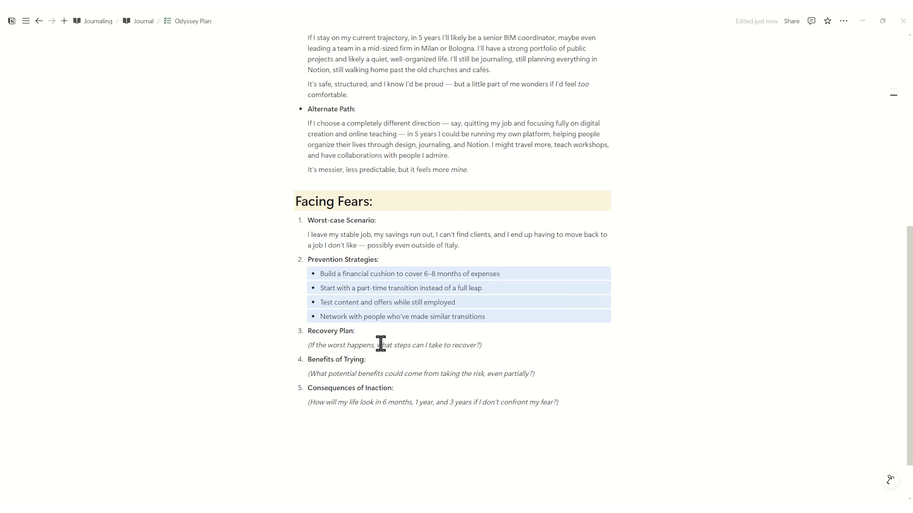
drag(482, 346, 309, 346)
text(If it fails, I can freelance or return to BIM full-time — I have skills that are still in demand I’ll treat it as a learning year and document everything for growth I won’t have to start from zero — I’ll still have contacts and experience)
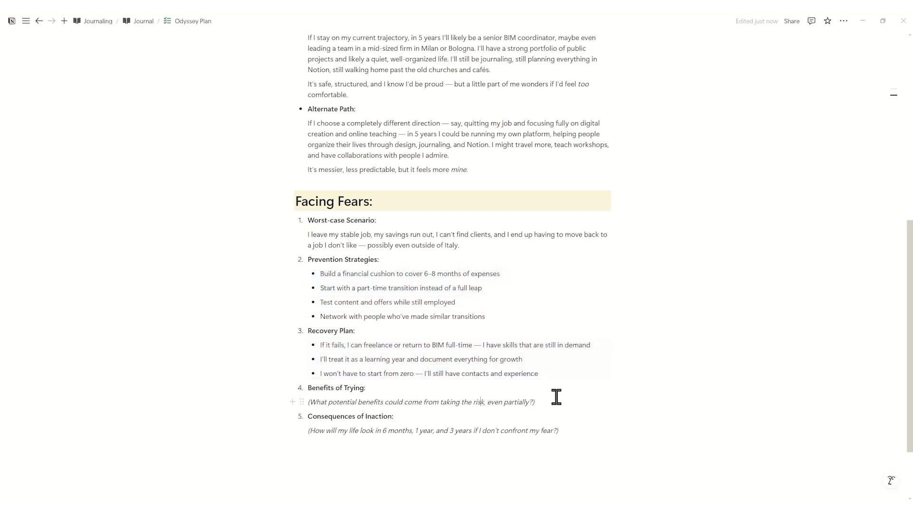
- Add the Benefits of Trying and Consequences of Inaction bullets and delete the leftover italic prompts
drag(536, 403, 304, 402)
text(Freedom to create and live with more autonomy Discovering parts of myself that don’t fit into my current job New connections, opportunities, and the joy of doing something that matters to me Building a more flexible, creative life)
drag(546, 401, 310, 401)
key(BackSpace)
scroll(604, 366, down, 3)
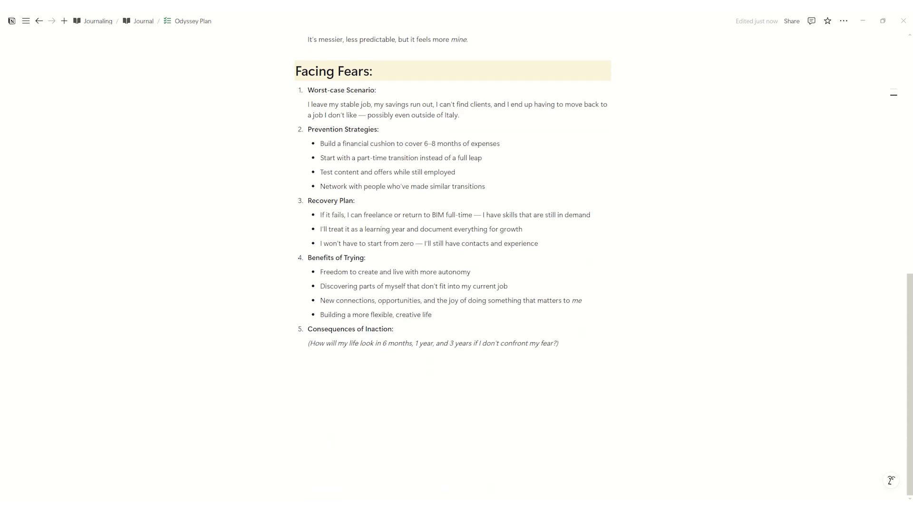
drag(584, 348, 310, 347)
text(In 6 months: I’ll feel a growing itch of "What if?" In 1 year: I might feel stuck, slightly bitter, even if everything looks "good" on paper In 3 years: I could be successful professionally but emotionally burnt out, wondering if I missed my window)
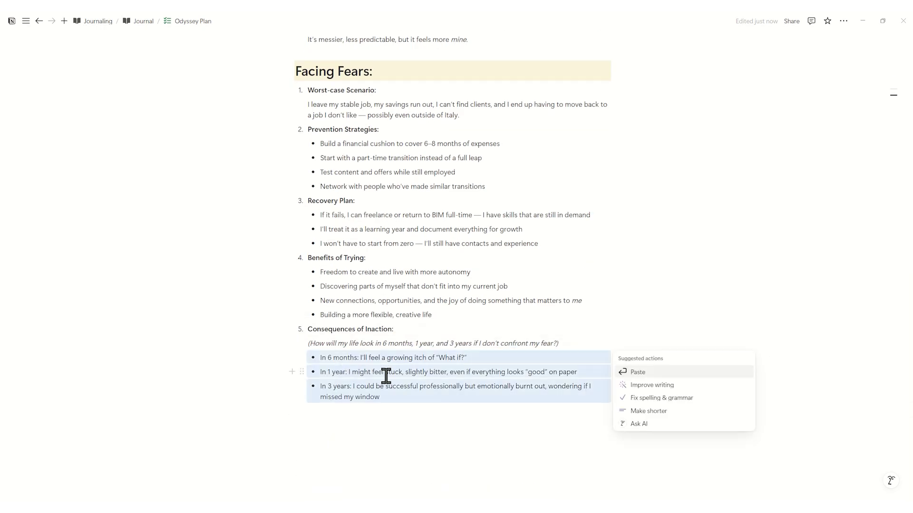
drag(535, 347, 310, 347)
key(BackSpace)
scroll(330, 372, up, 10)
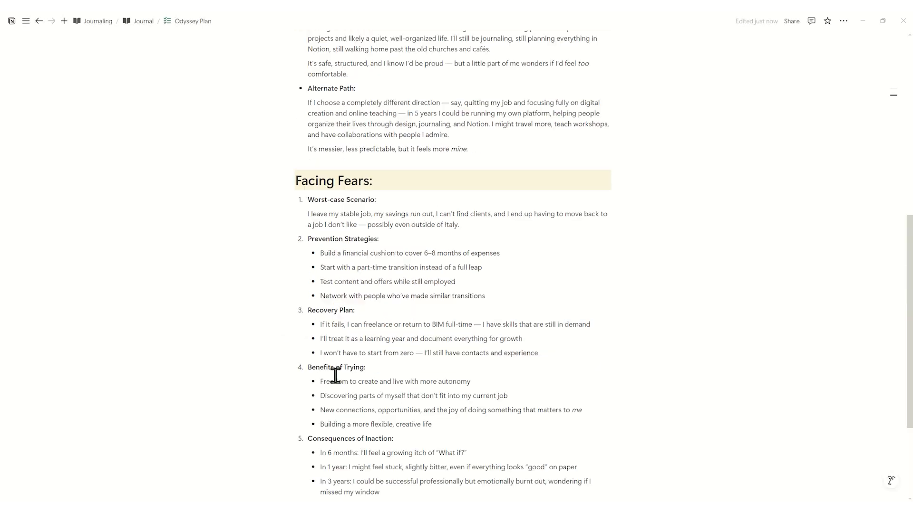
- From the Journaling home calendar, open the May 17 Daily Journal and check its mood and tags
click(321, 344)
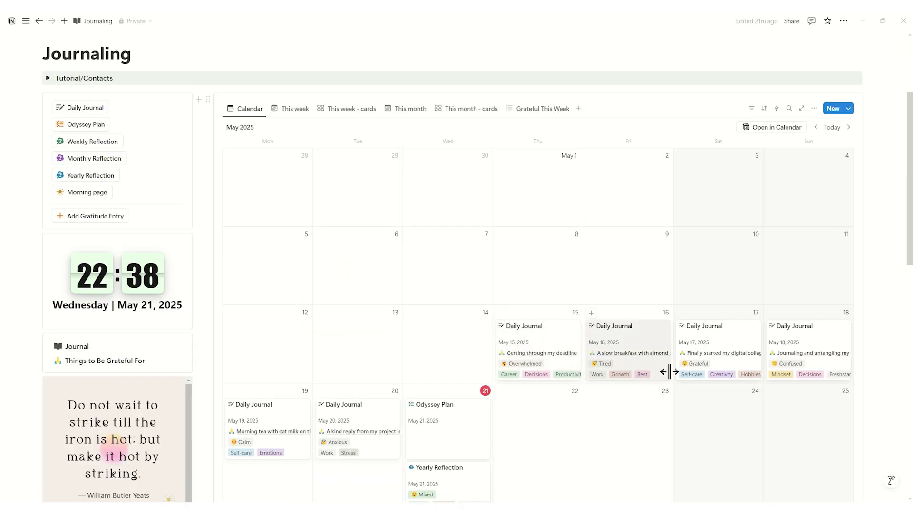
click(707, 369)
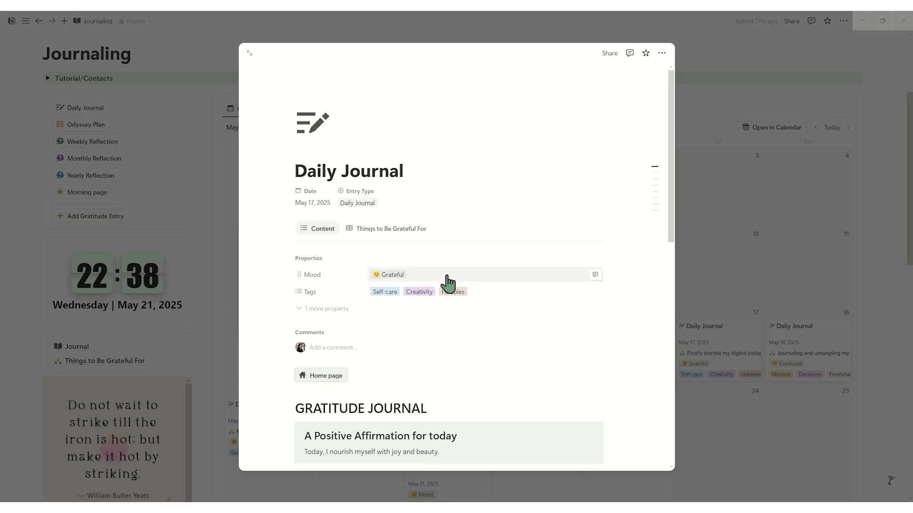
click(447, 281)
click(489, 295)
click(491, 297)
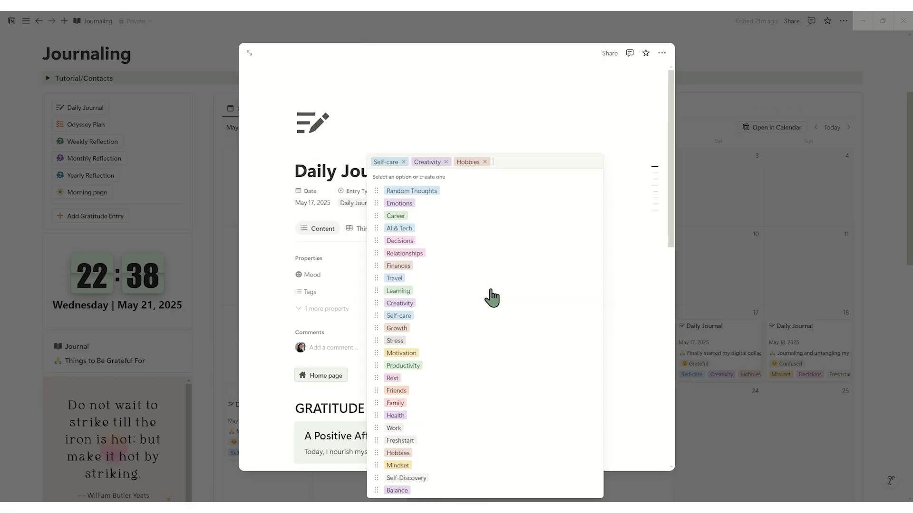
click(750, 289)
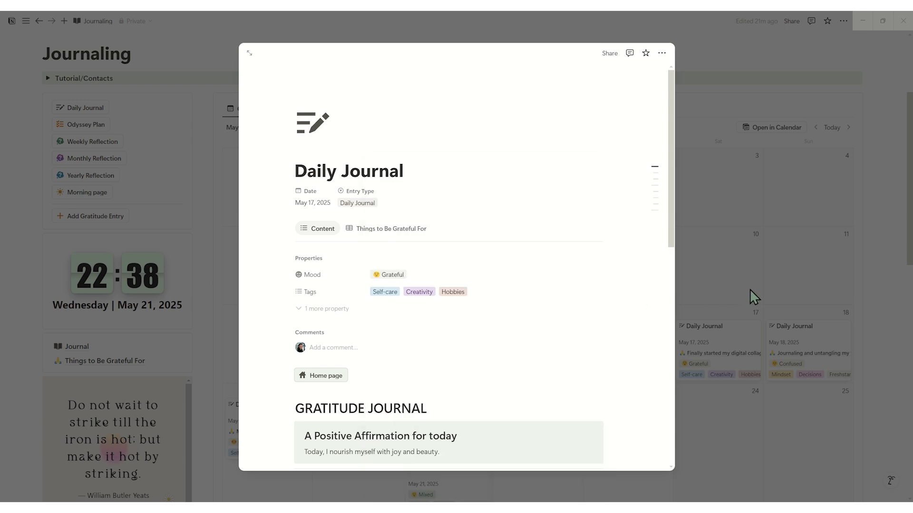
click(749, 290)
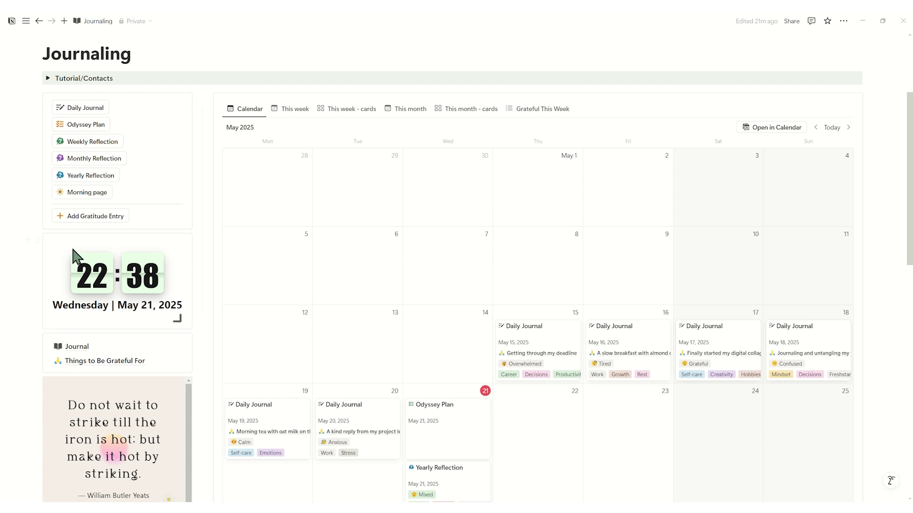
mouse_move(152, 320)
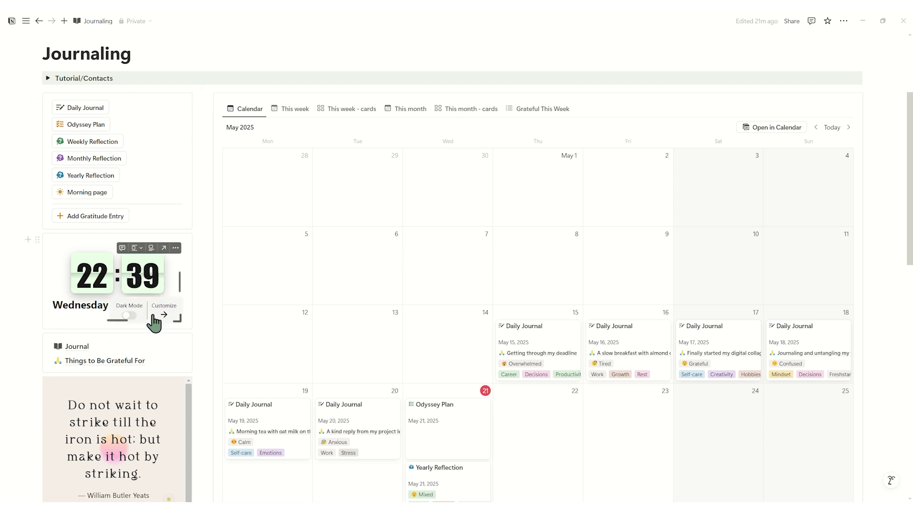
click(129, 316)
click(128, 316)
click(128, 315)
click(129, 316)
click(169, 317)
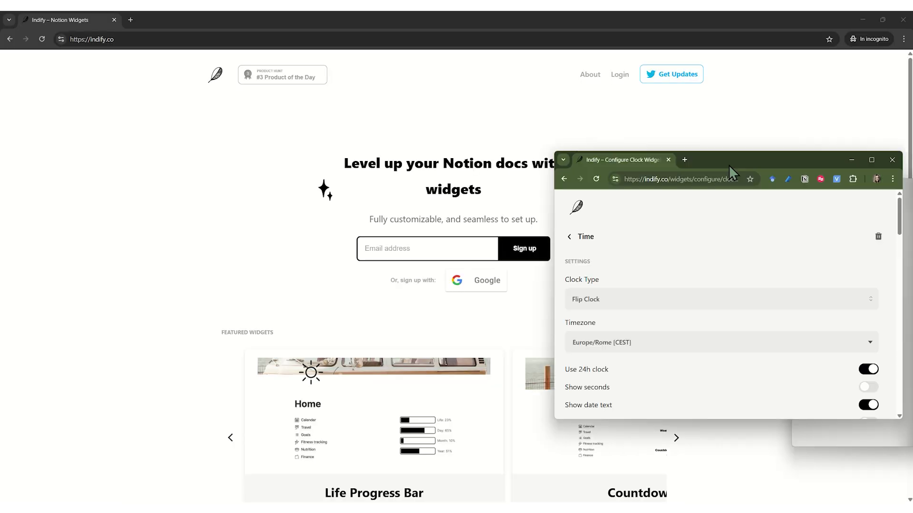
drag(729, 171, 464, 11)
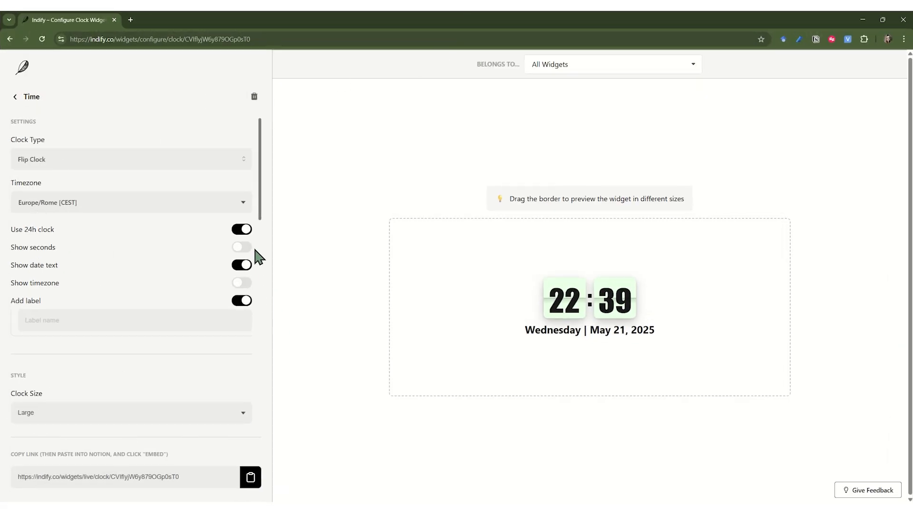
click(246, 231)
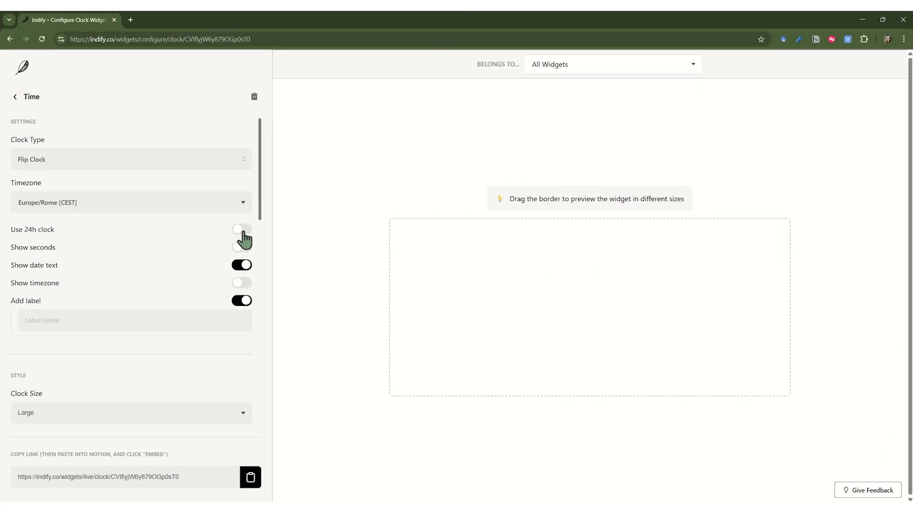
click(241, 237)
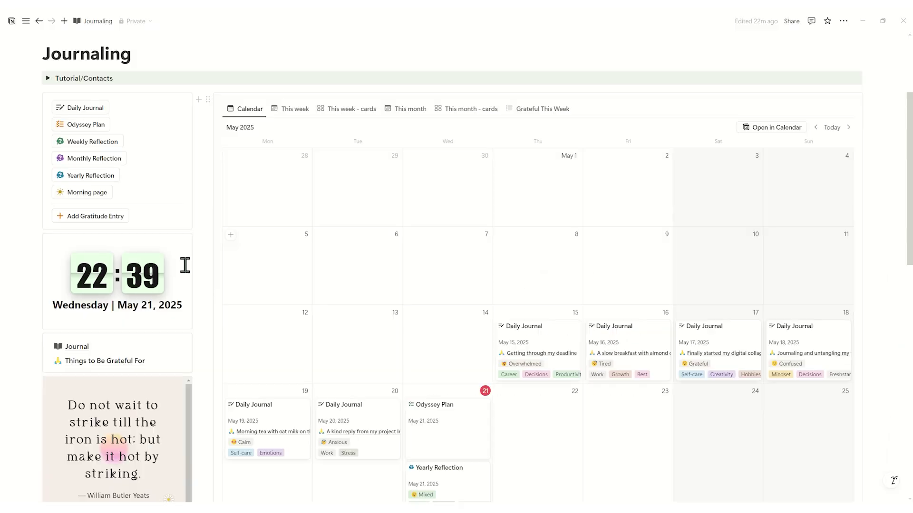
scroll(186, 262, down, 5)
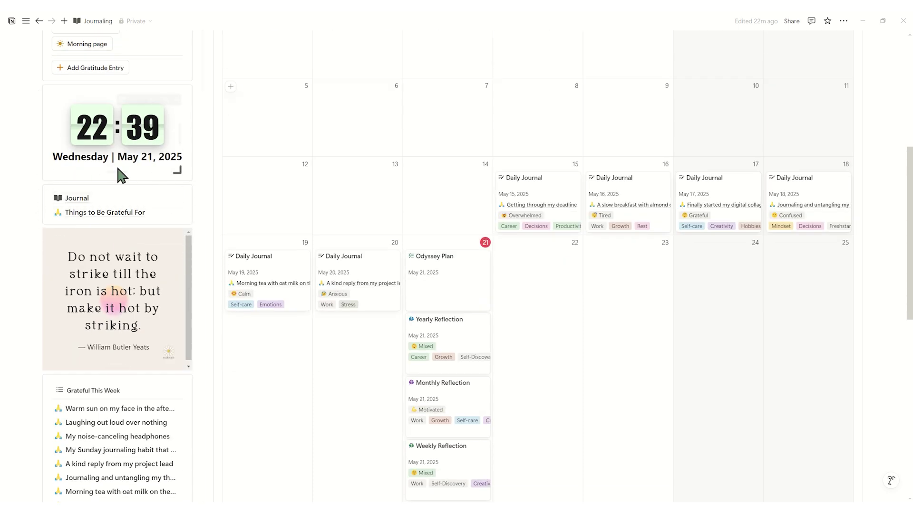
mouse_move(196, 240)
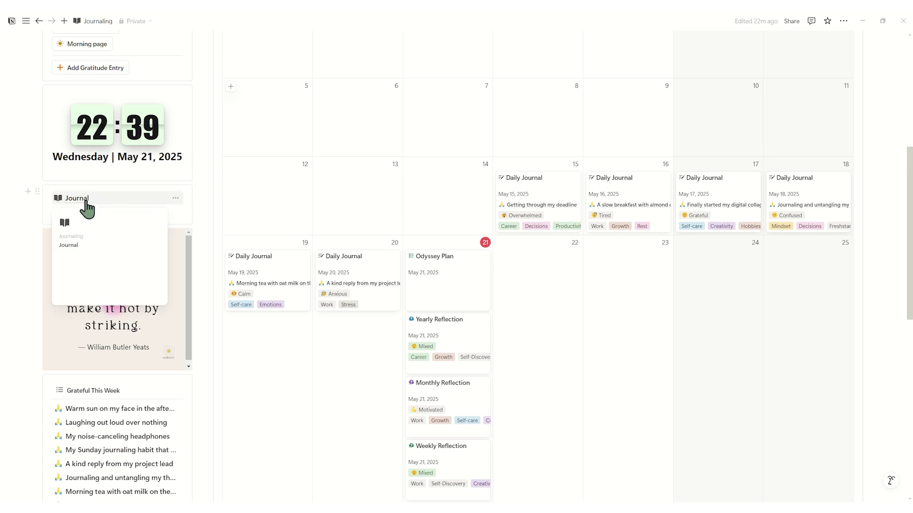
click(87, 201)
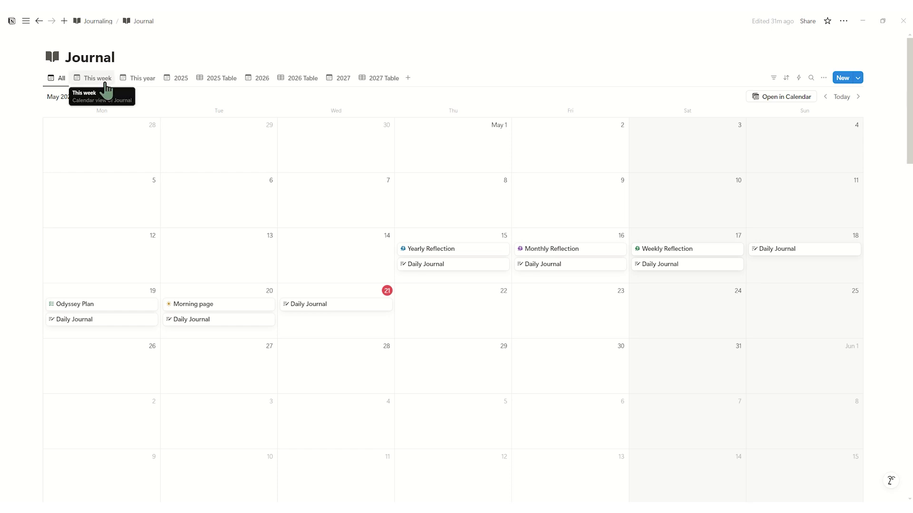
click(98, 77)
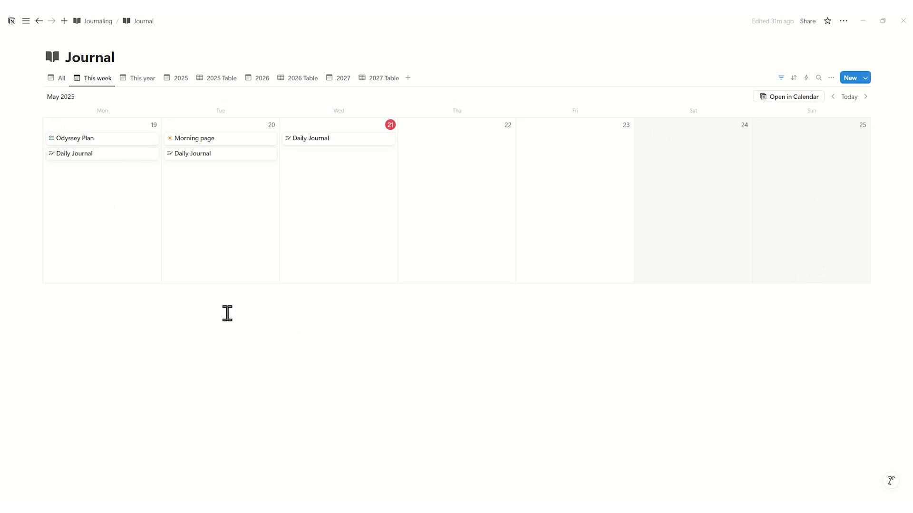
click(135, 80)
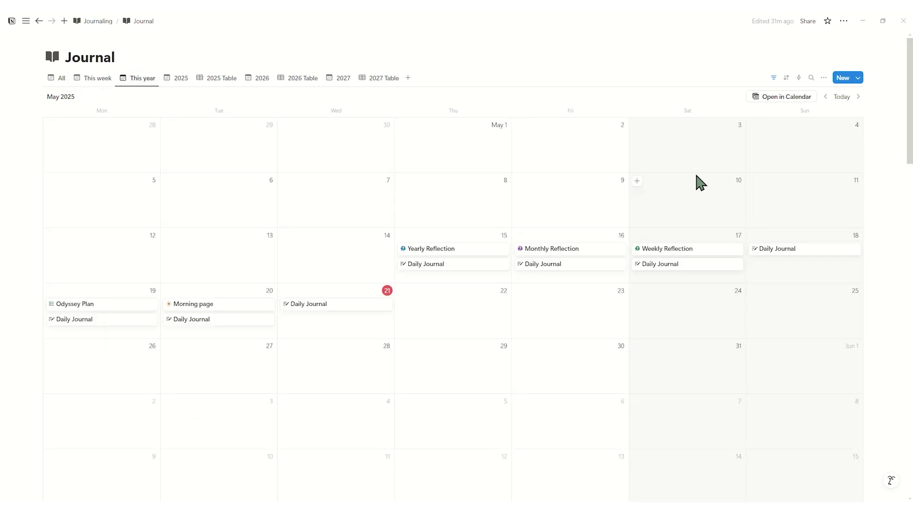
click(773, 79)
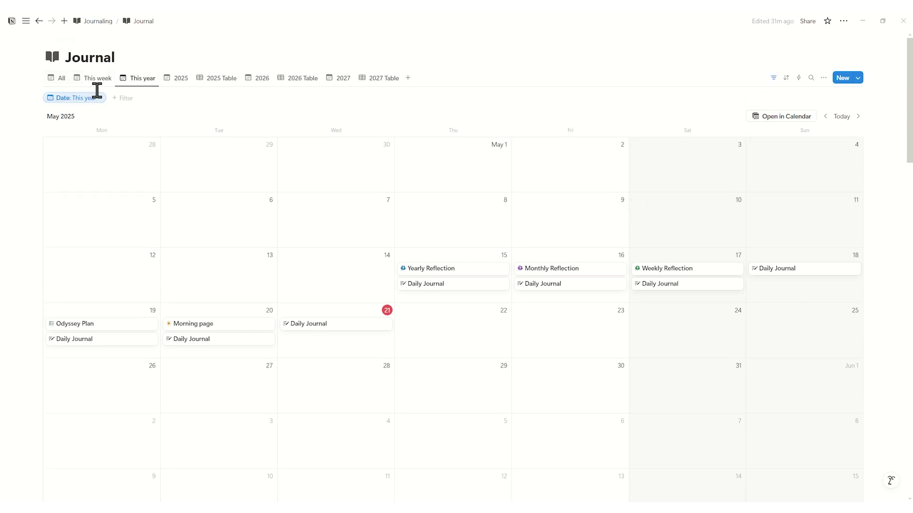
click(181, 84)
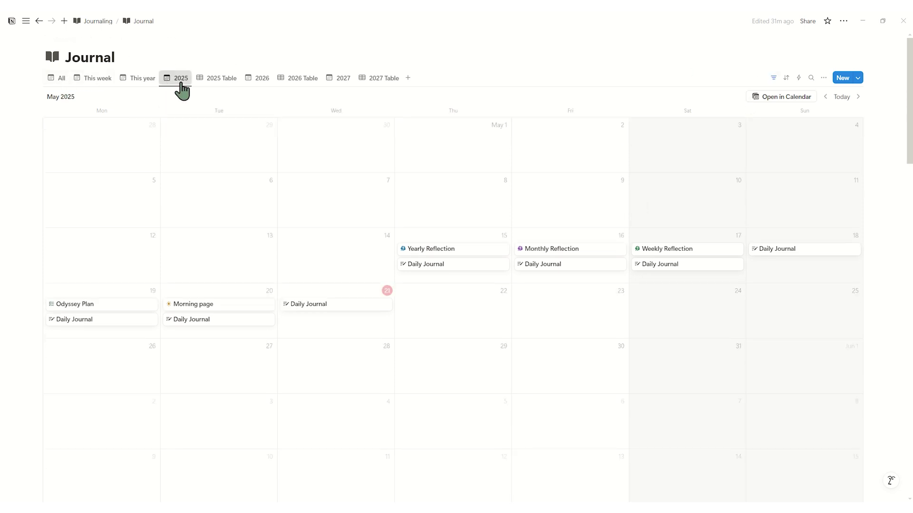
click(213, 85)
click(259, 88)
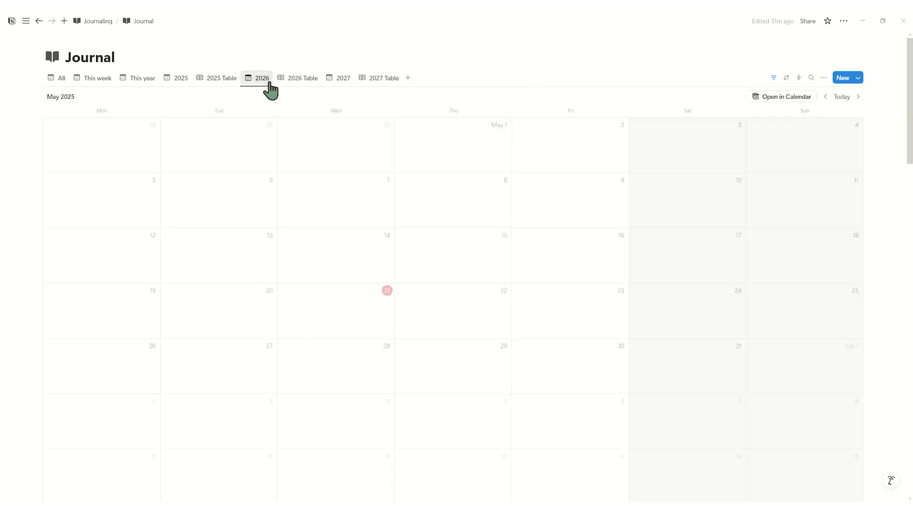
click(293, 88)
click(338, 88)
click(371, 88)
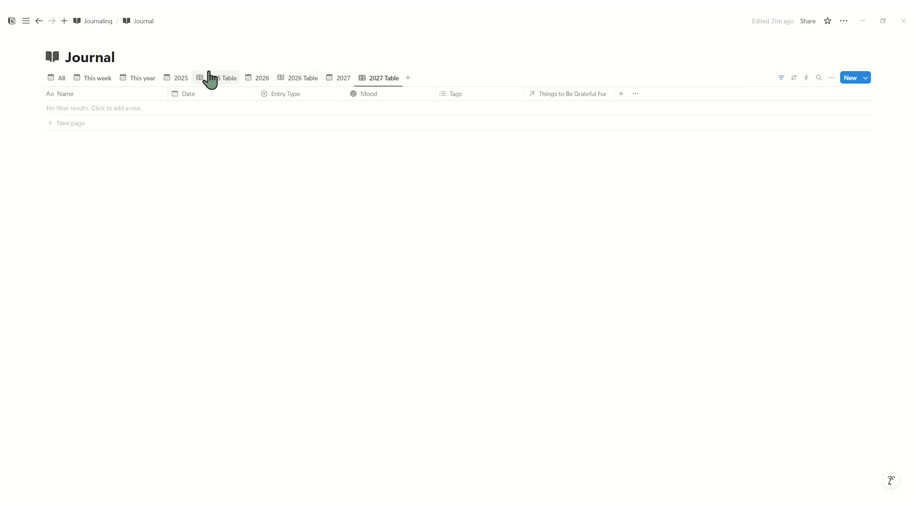
click(105, 21)
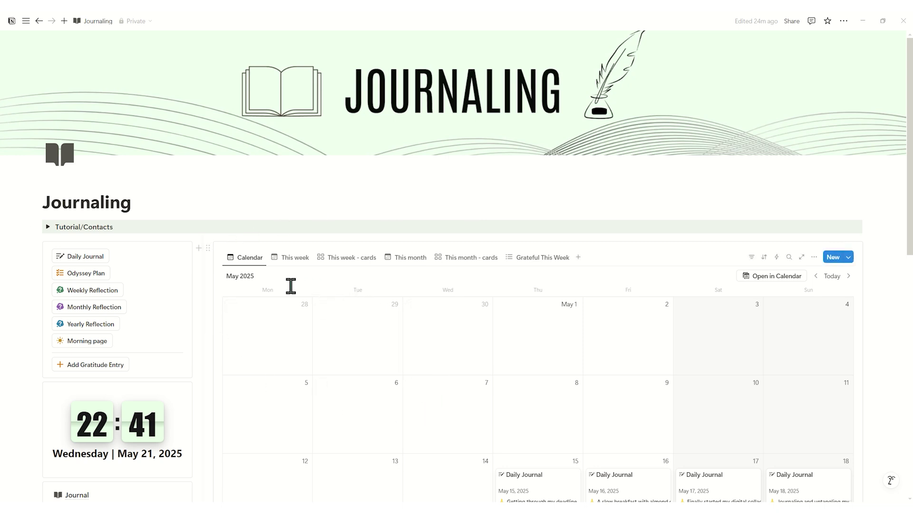
- Cycle the Journaling views through This week, This week - cards, This month and This month - cards
click(291, 261)
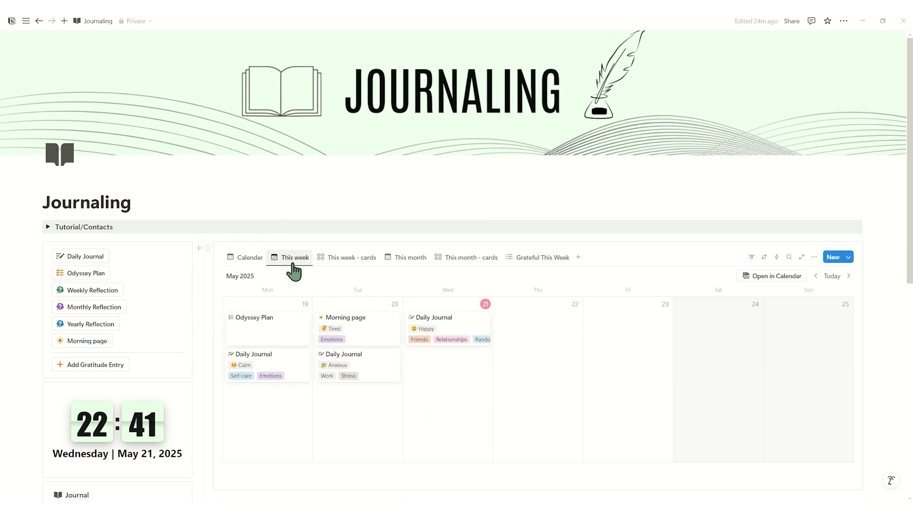
click(342, 259)
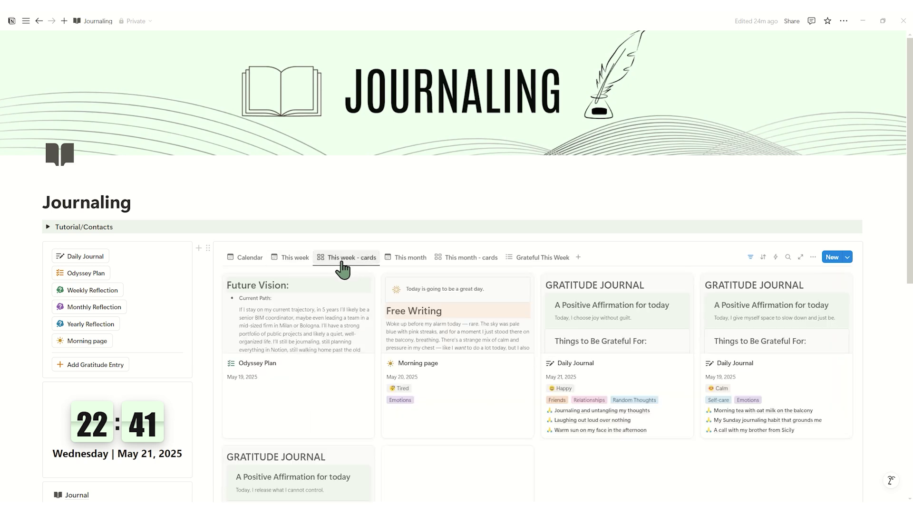
click(390, 260)
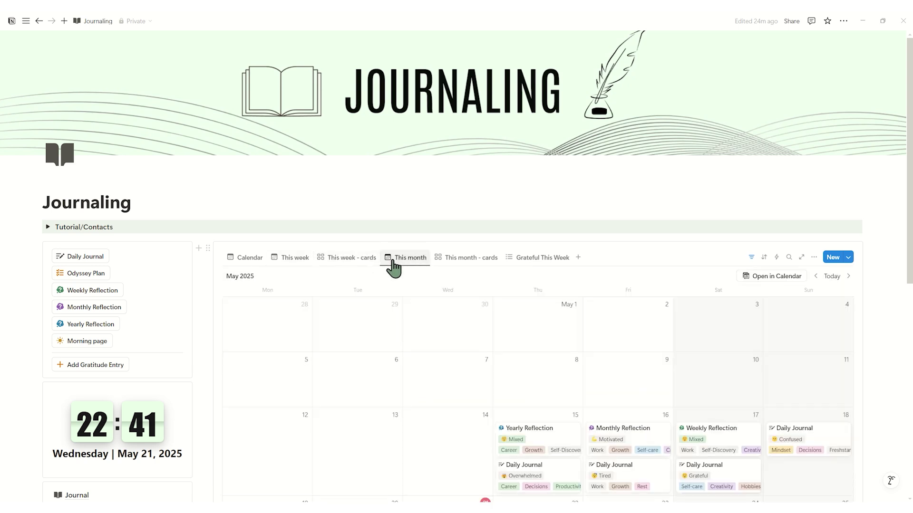
click(442, 266)
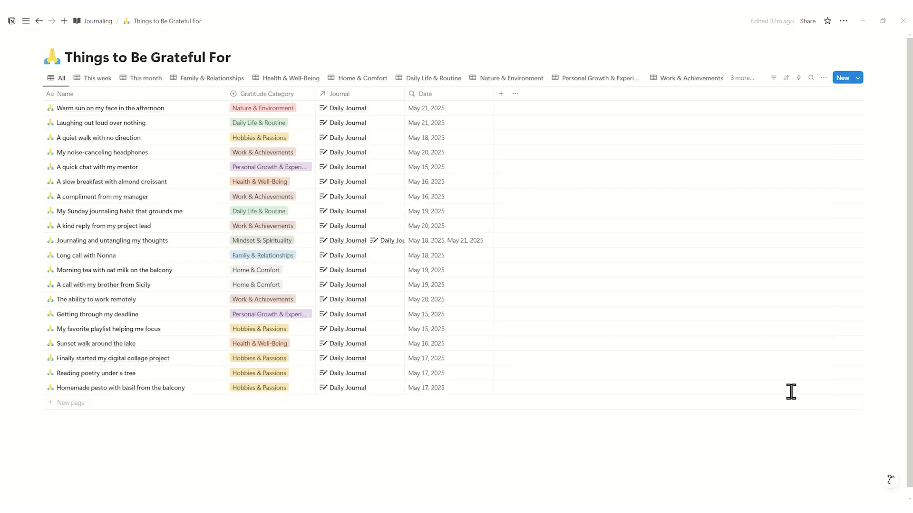
- Link 'A call with my brother from Sicily' to the May 16 Daily Journal's gratitude items
click(347, 182)
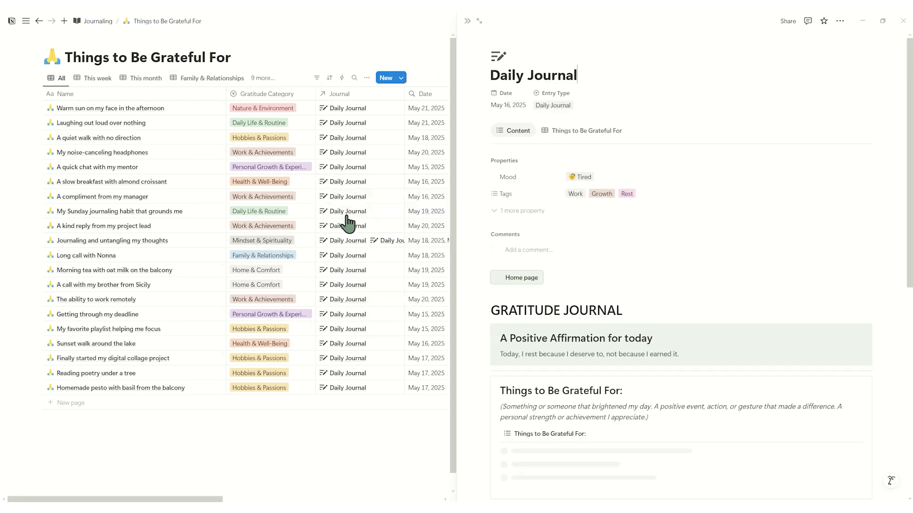
click(582, 130)
click(566, 209)
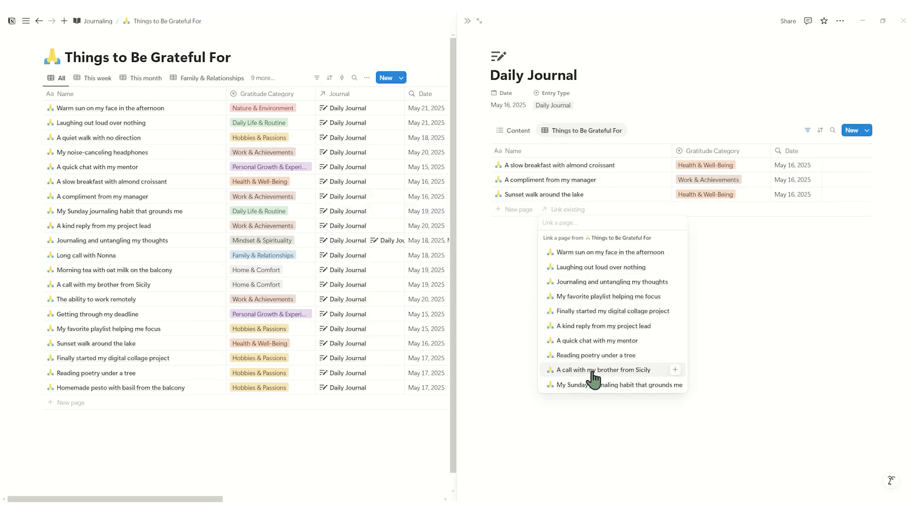
click(626, 373)
key(Escape)
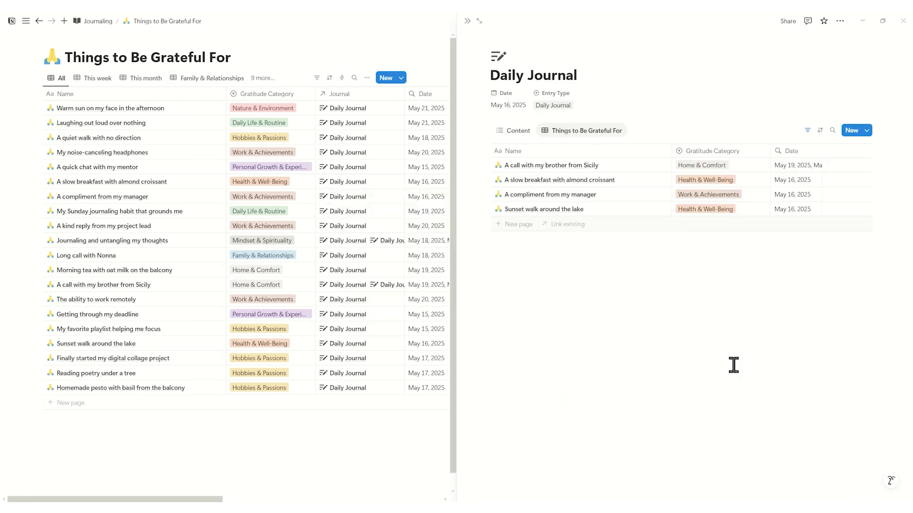
key(Escape)
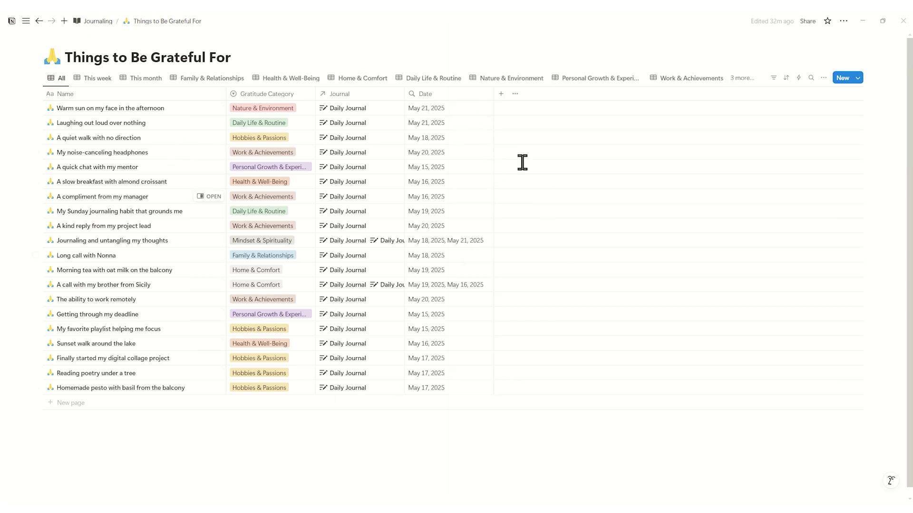
- Check the category options of 'A compliment from my manager', then return to the Journaling page
click(261, 197)
key(Escape)
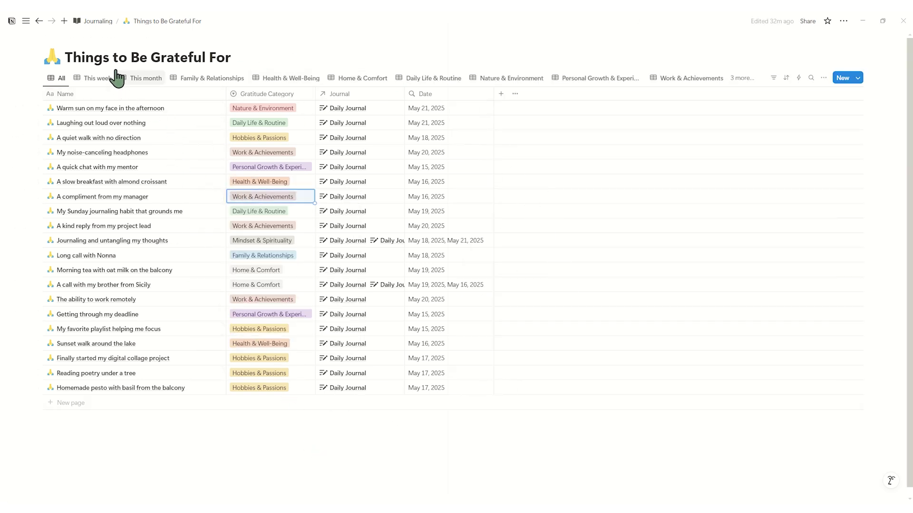
click(98, 21)
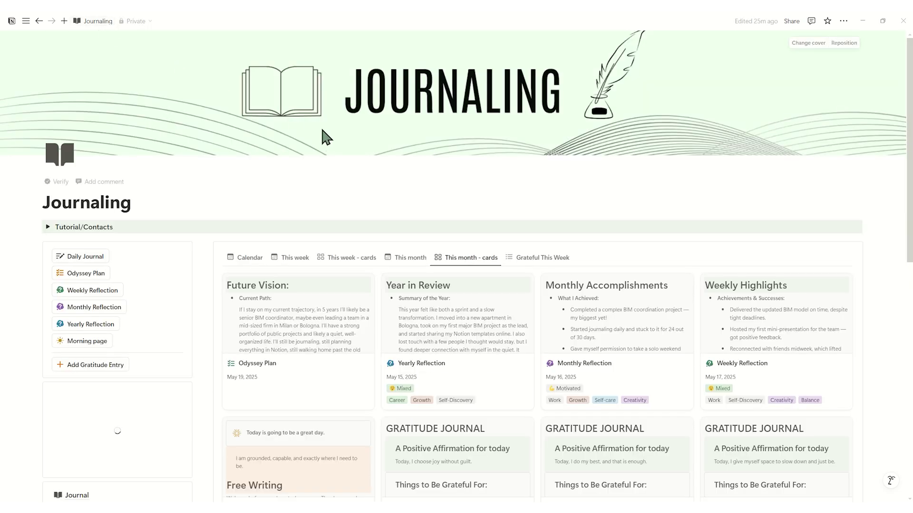
- Switch the Journaling page back to the Calendar view and scroll down to the current May week
click(259, 259)
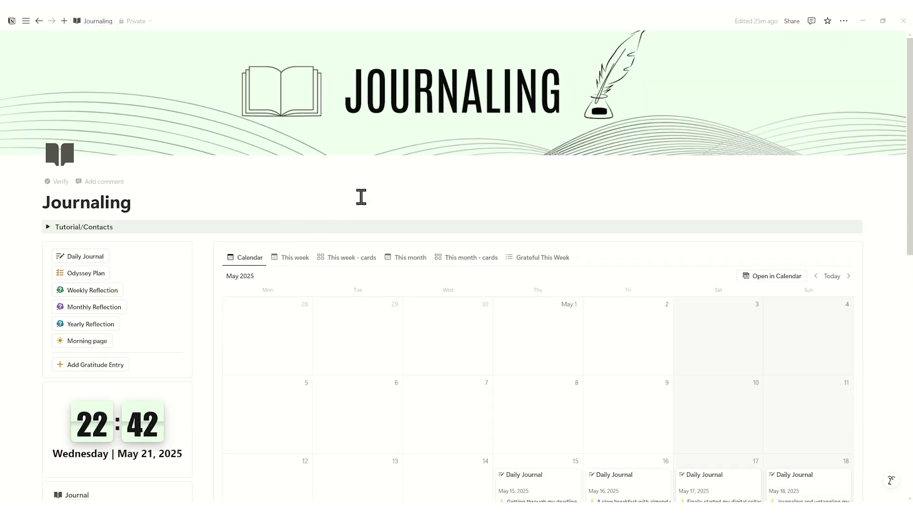
scroll(361, 198, down, 3)
scroll(361, 197, down, 3)
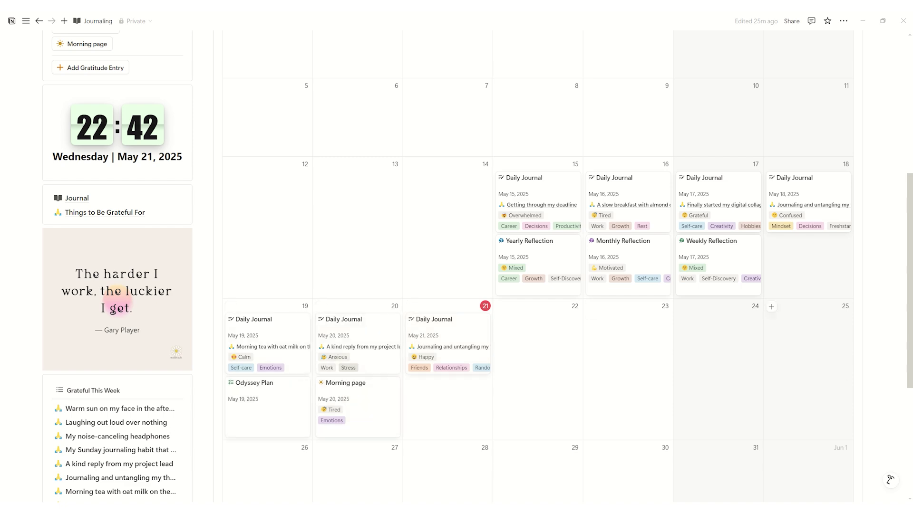
- Open the May 16 Monthly Reflection, inspect its gratitude list's date filter, then close it
click(642, 250)
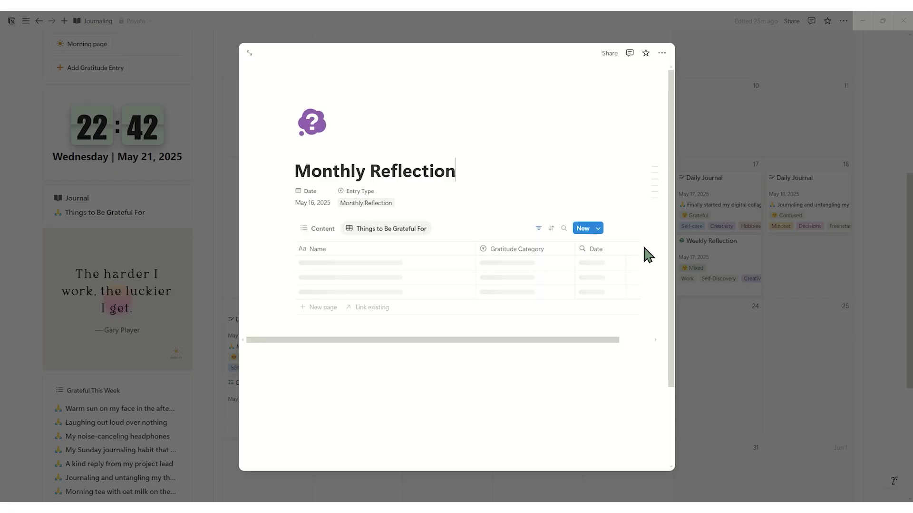
scroll(480, 202, down, 2)
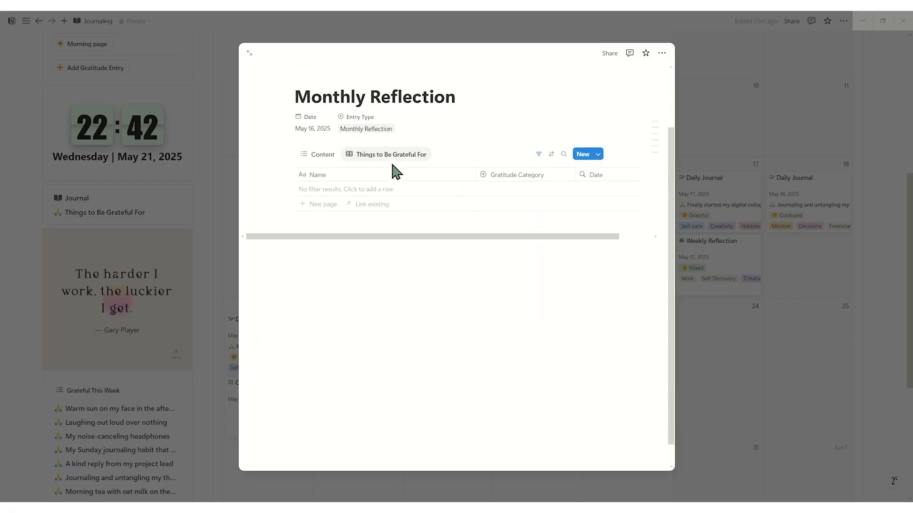
click(330, 160)
scroll(332, 160, down, 15)
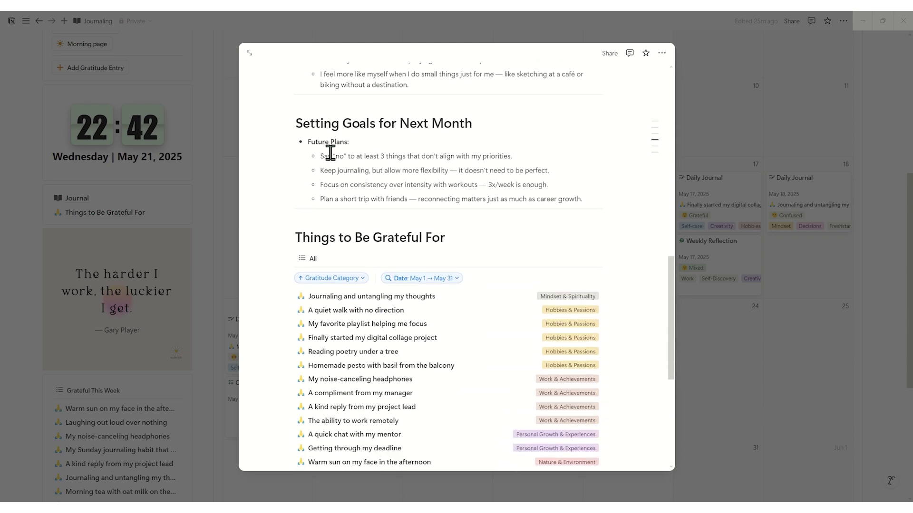
scroll(331, 159, up, 2)
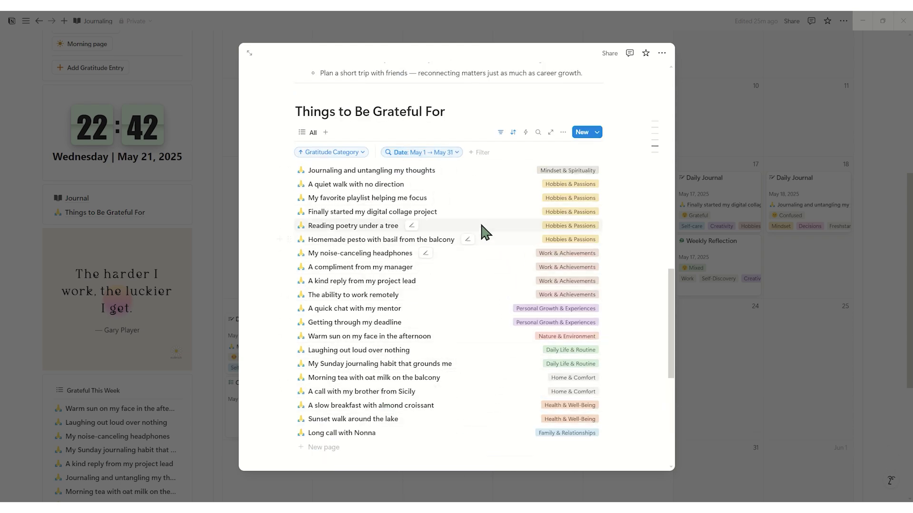
click(445, 153)
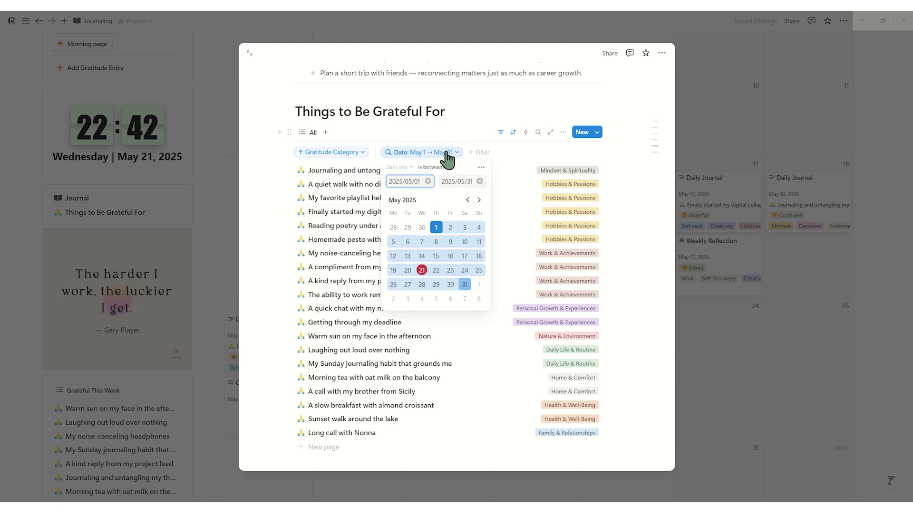
click(446, 152)
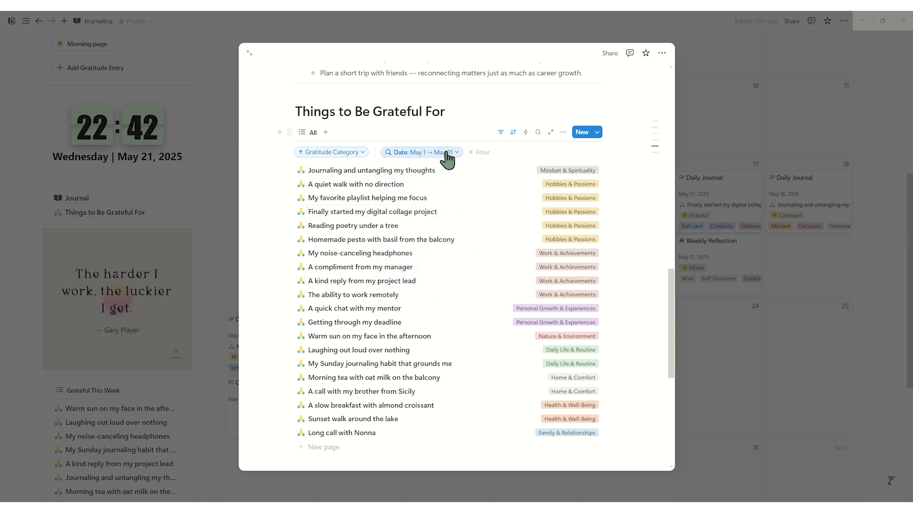
click(792, 133)
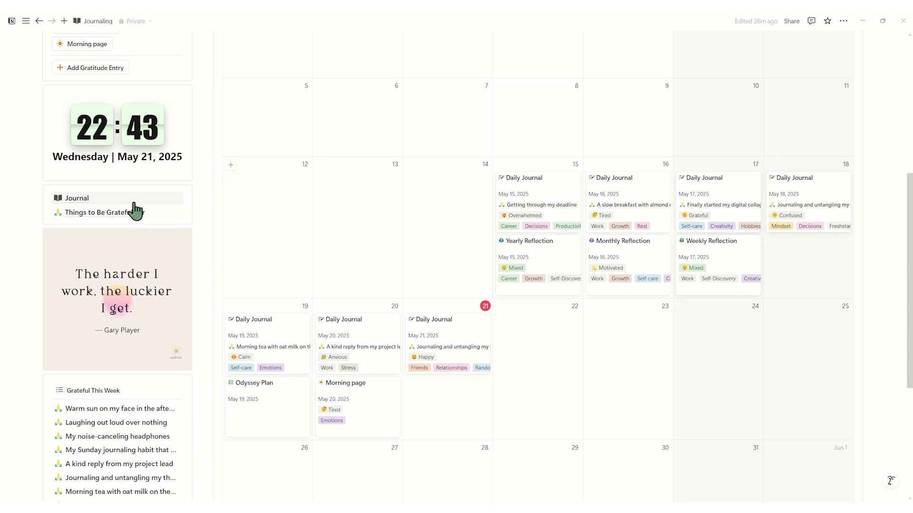
scroll(133, 205, down, 2)
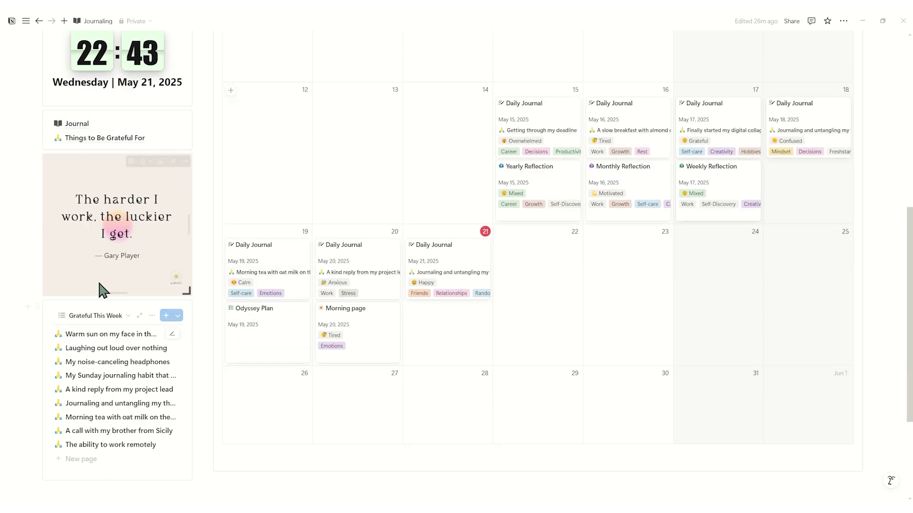
scroll(98, 278, down, 2)
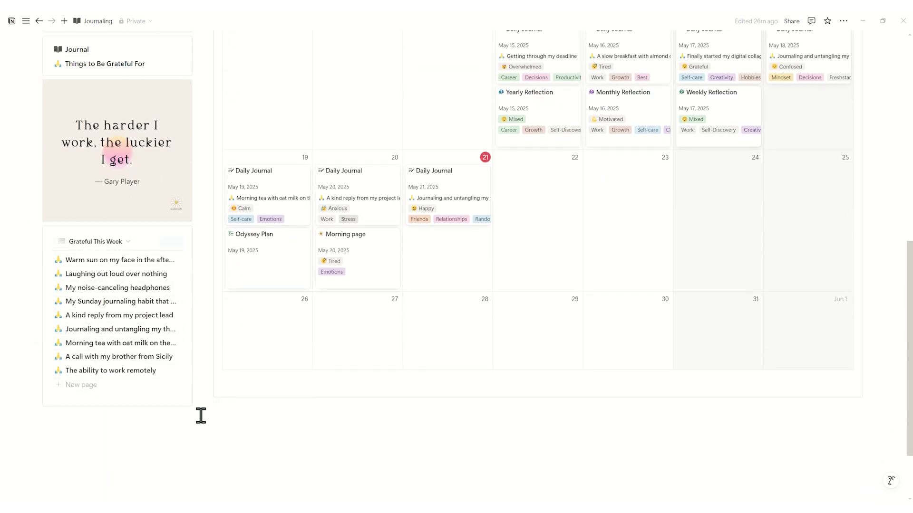
scroll(203, 415, up, 2)
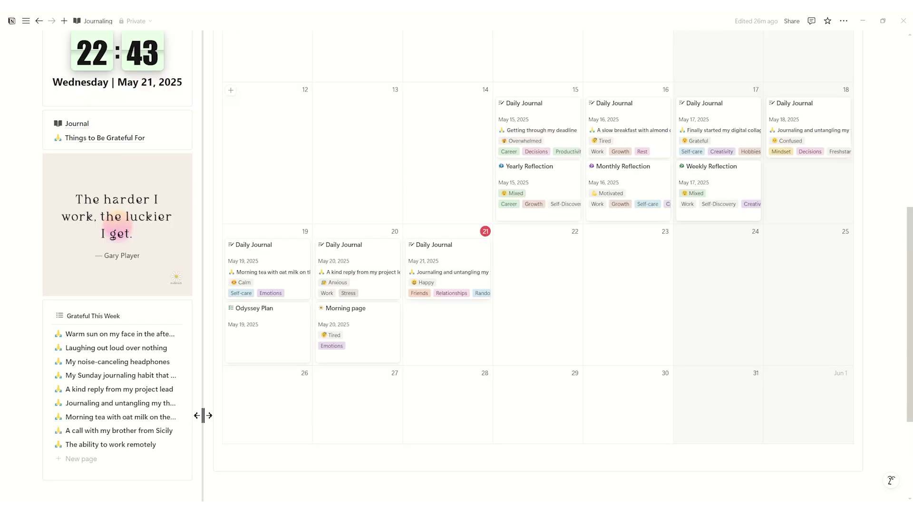
scroll(208, 374, up, 2)
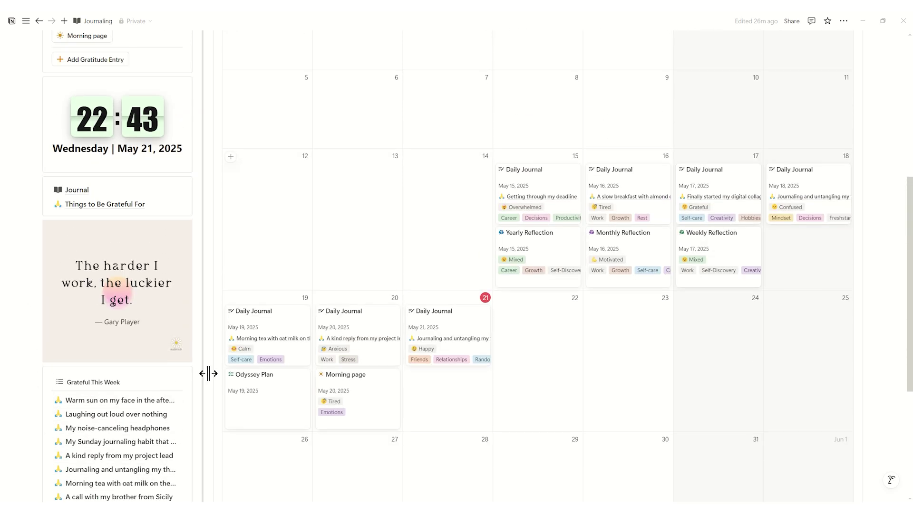
scroll(208, 373, up, 3)
click(559, 113)
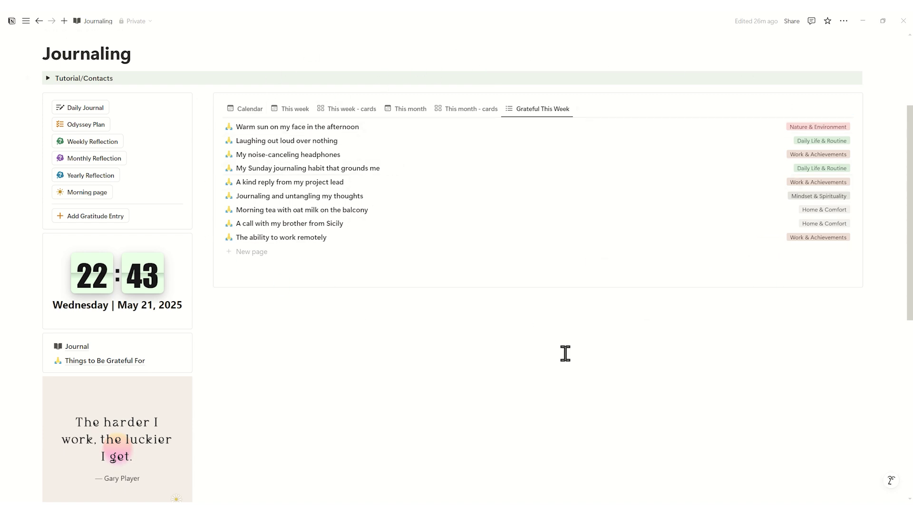
scroll(565, 354, up, 3)
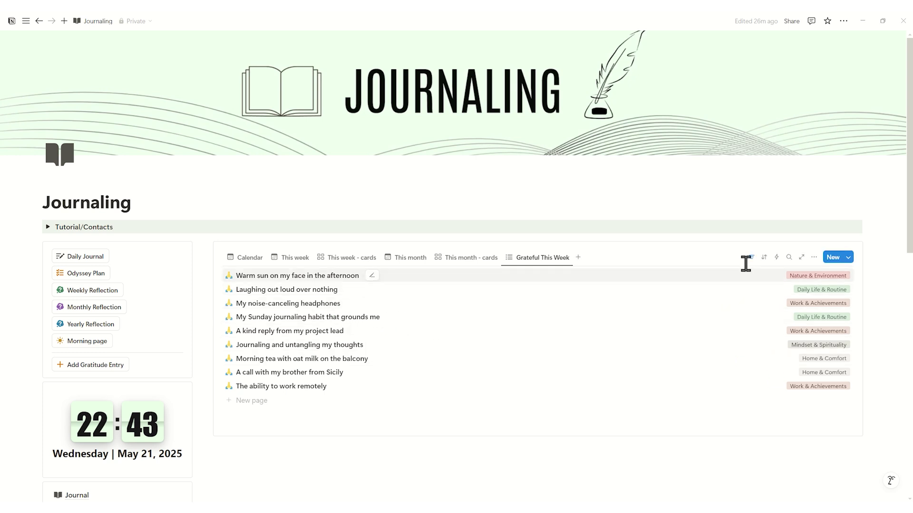
click(751, 258)
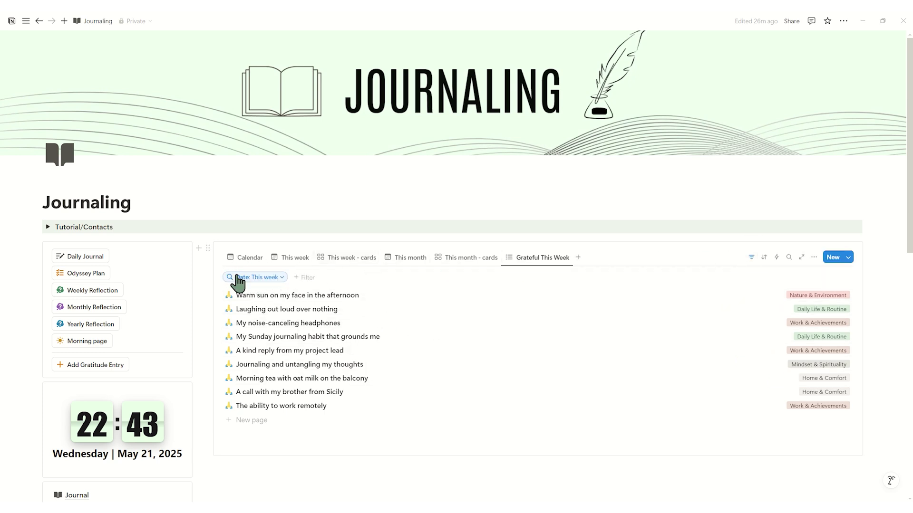
click(755, 261)
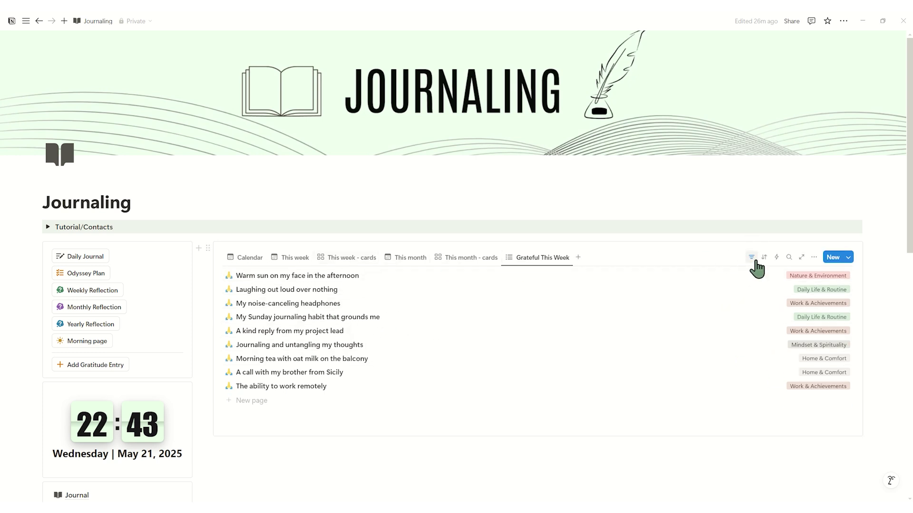
click(250, 259)
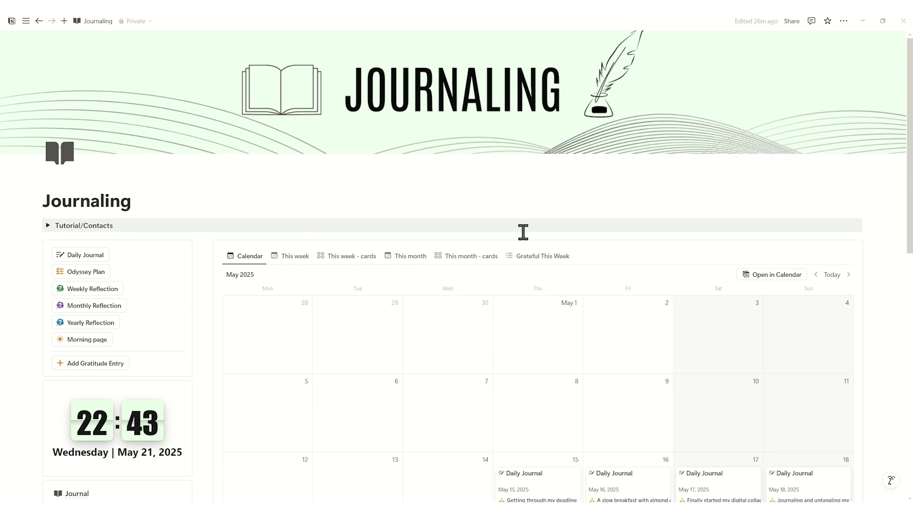
- Open the Journal database as a page and export it to PDF with Everything included
scroll(523, 232, down, 8)
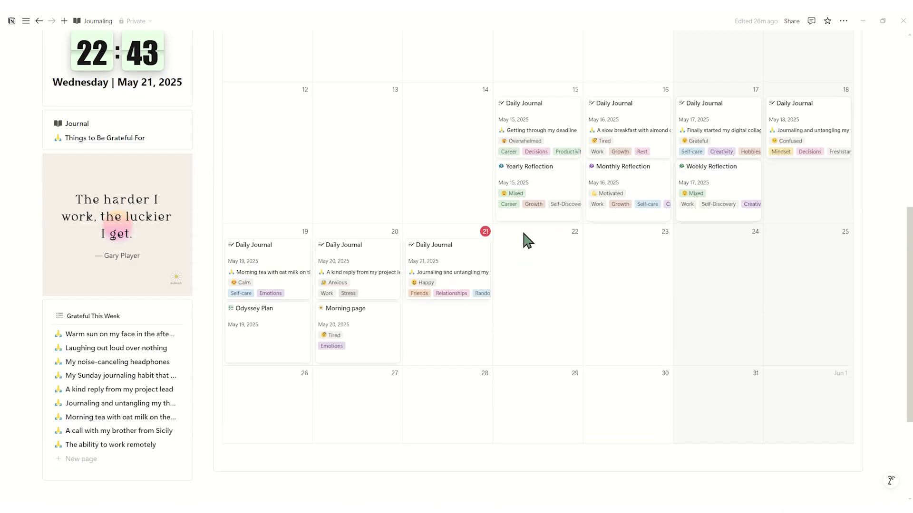
scroll(523, 240, up, 3)
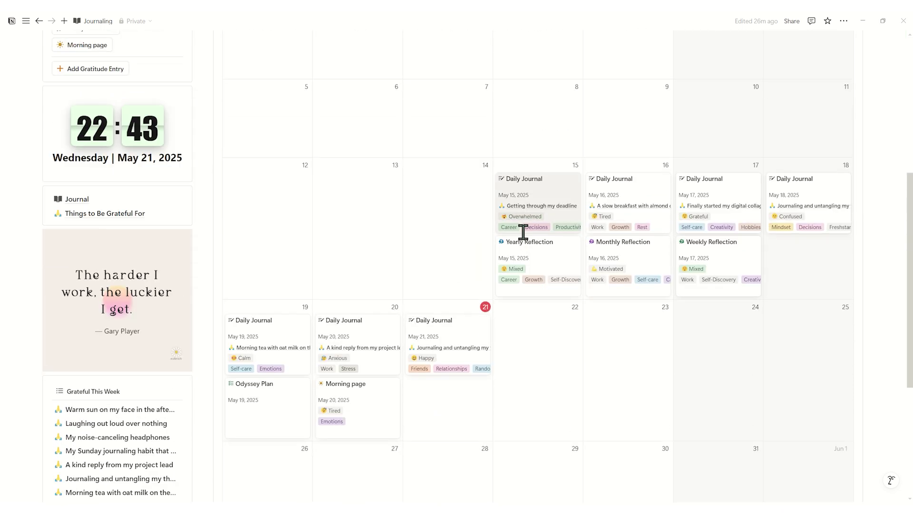
scroll(523, 240, down, 2)
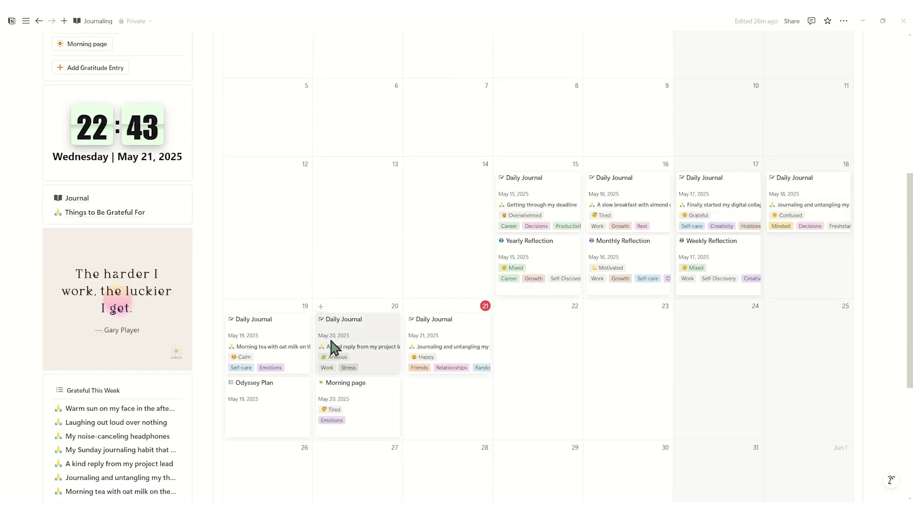
click(77, 198)
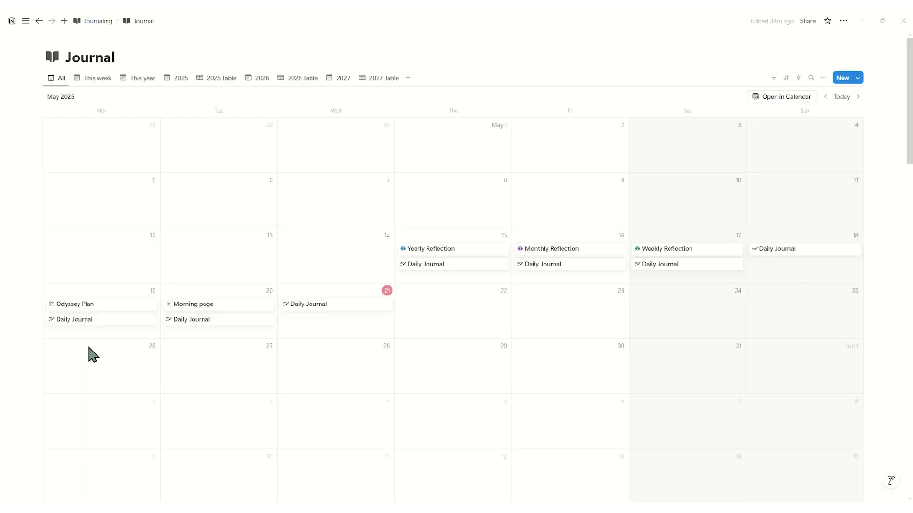
click(843, 21)
click(845, 179)
click(496, 234)
click(505, 244)
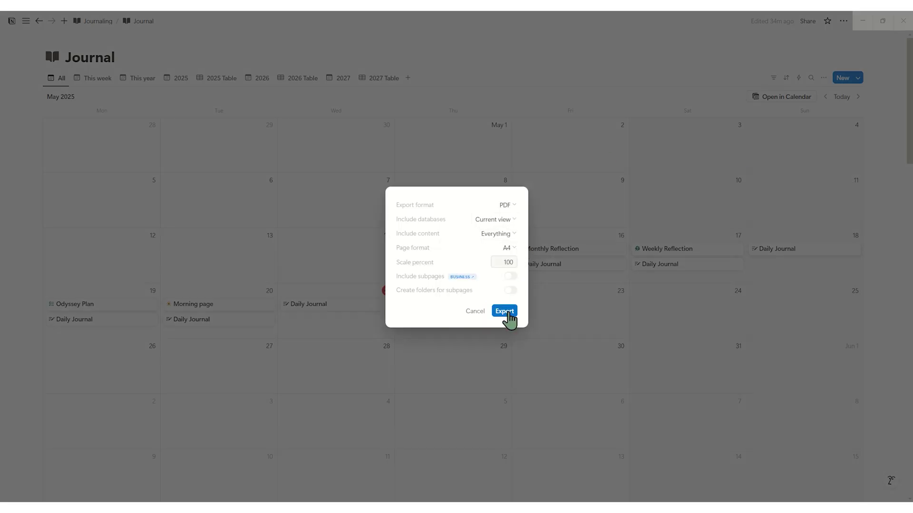
click(505, 311)
double_click(255, 224)
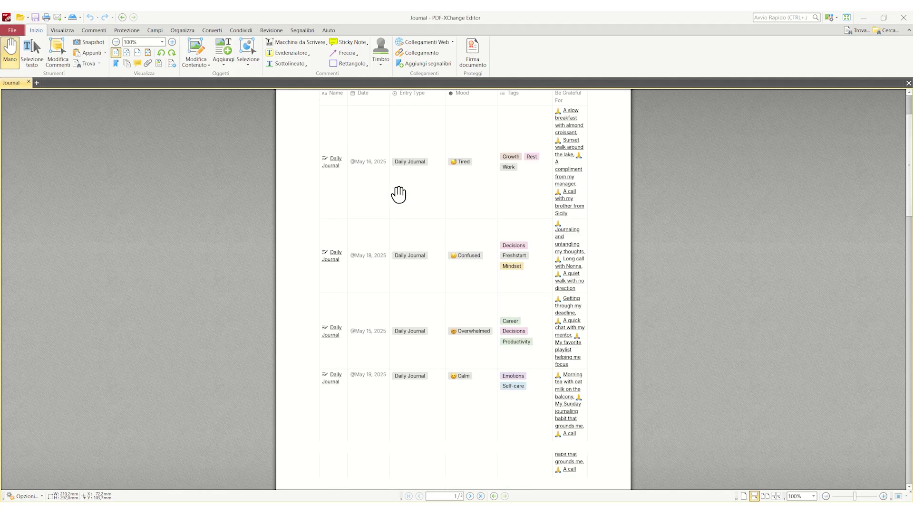
scroll(399, 194, down, 5)
scroll(399, 194, down, 5)
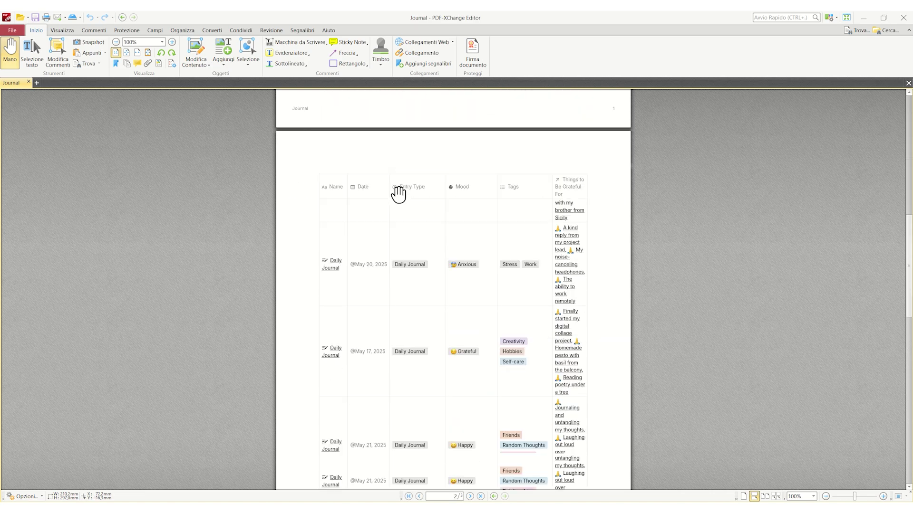
scroll(399, 193, down, 6)
scroll(398, 194, down, 9)
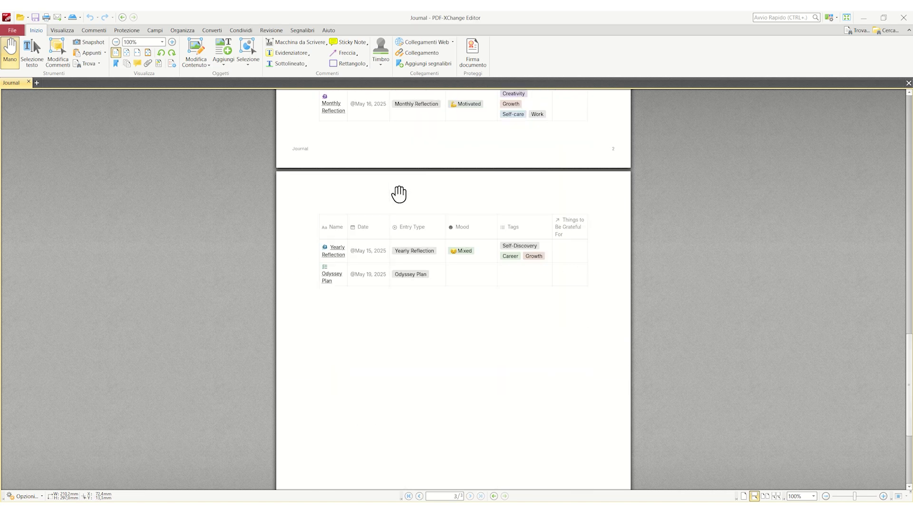
scroll(398, 194, up, 4)
scroll(399, 194, up, 2)
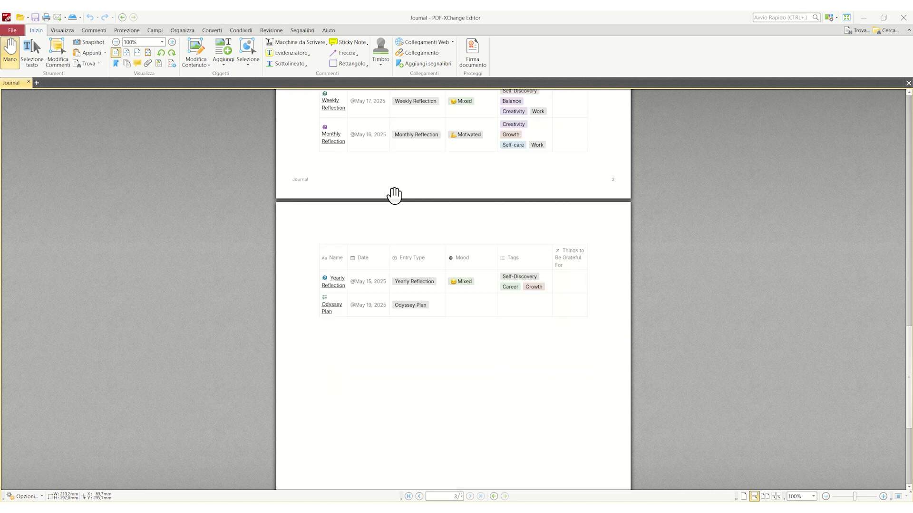
scroll(339, 152, up, 11)
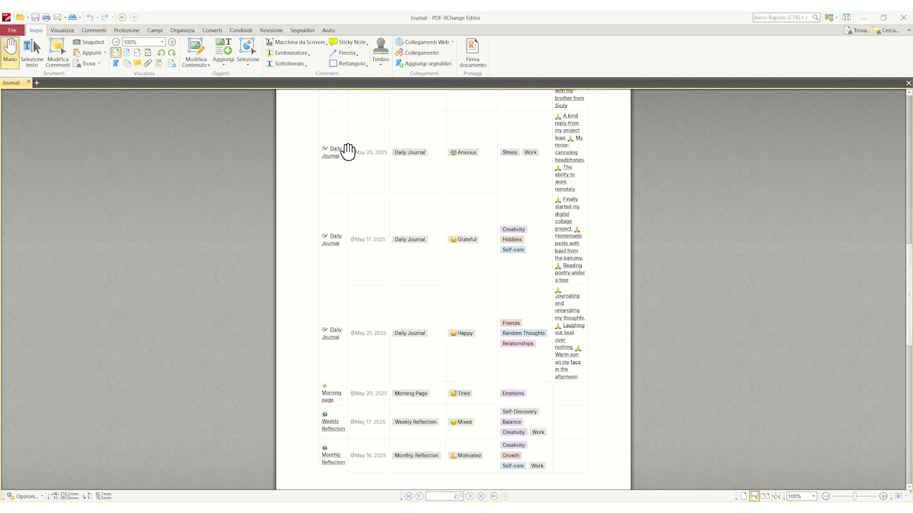
scroll(348, 151, up, 9)
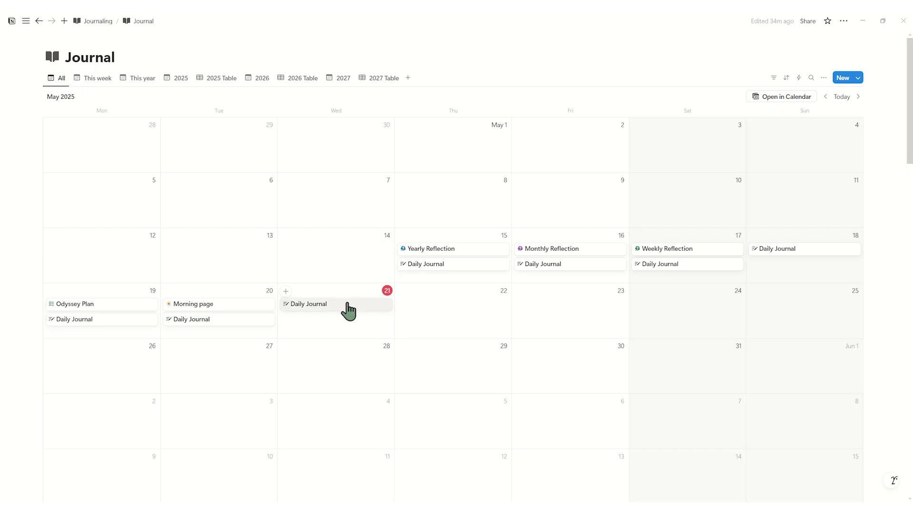
- Export the May 21 Daily Journal entry as a PDF and confirm its save location
click(346, 309)
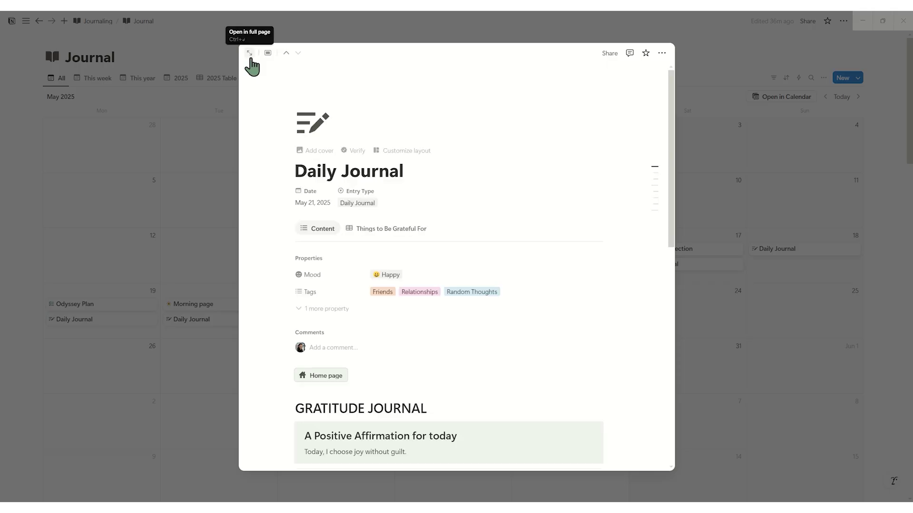
click(662, 53)
click(716, 302)
click(501, 312)
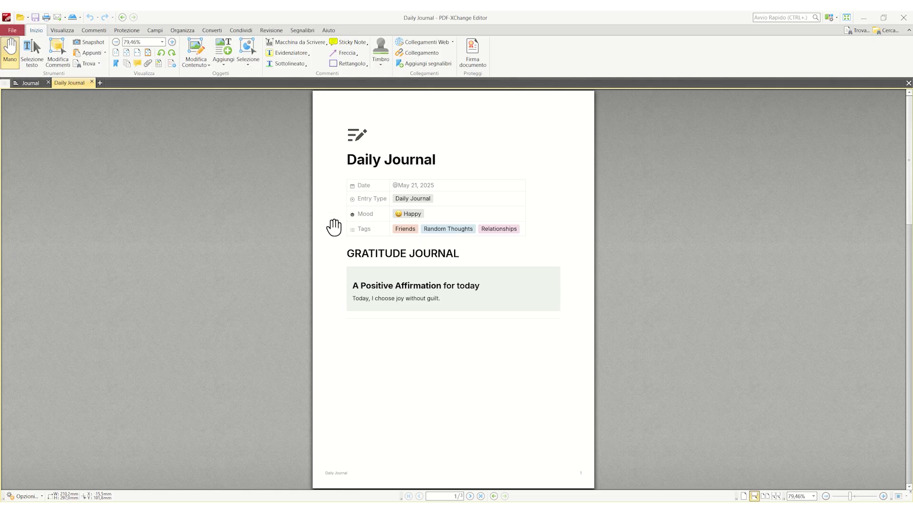
scroll(352, 233, down, 10)
scroll(376, 285, down, 10)
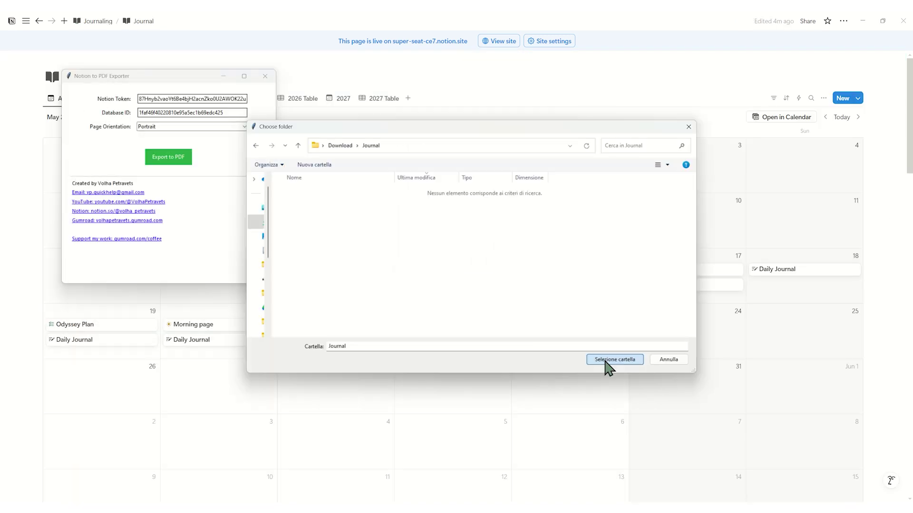
click(606, 360)
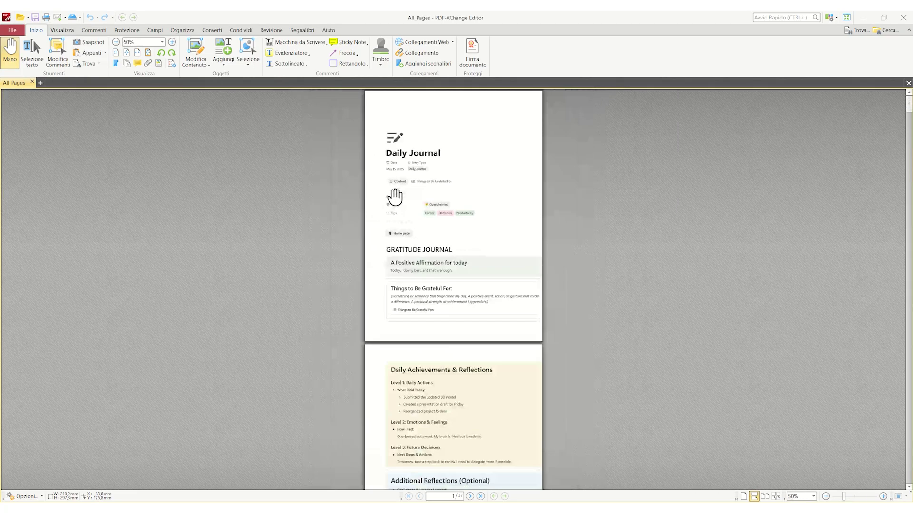
- Scroll through All_Pages.pdf to verify each exported journal entry's full content
scroll(416, 199, down, 6)
scroll(416, 202, down, 20)
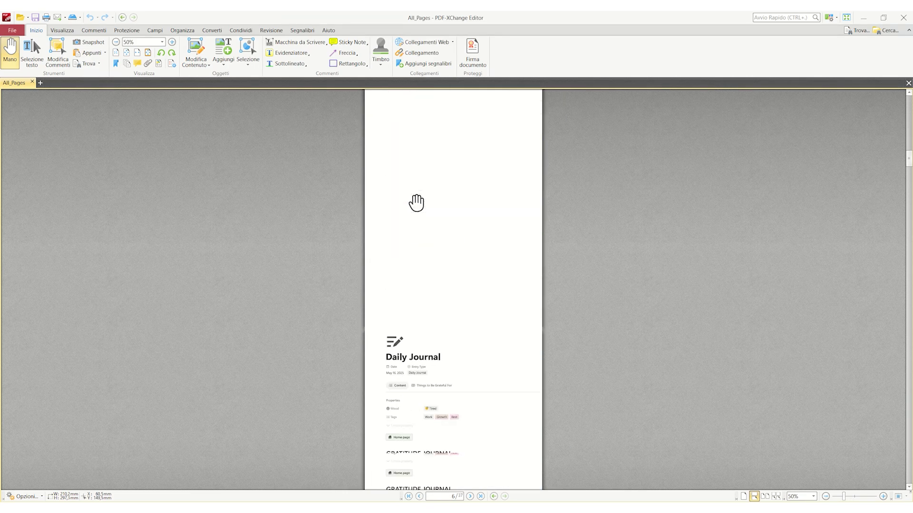
scroll(416, 202, down, 15)
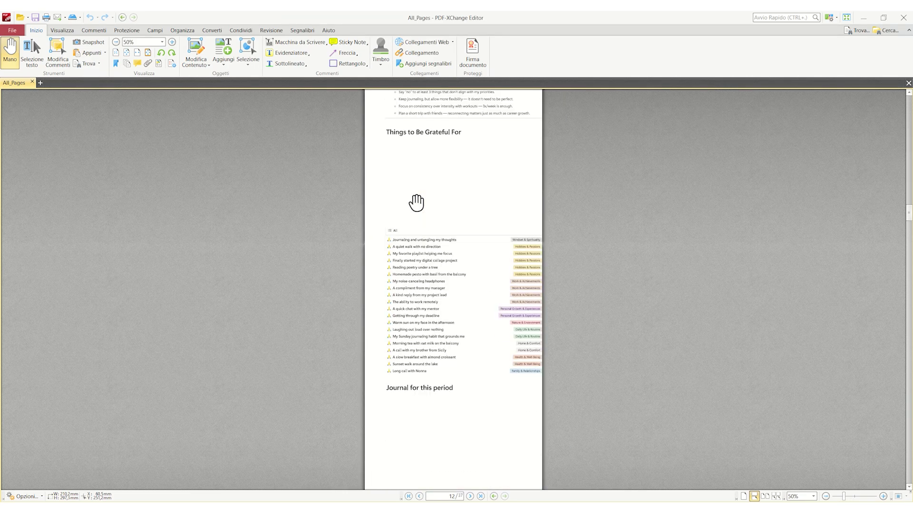
scroll(415, 202, down, 20)
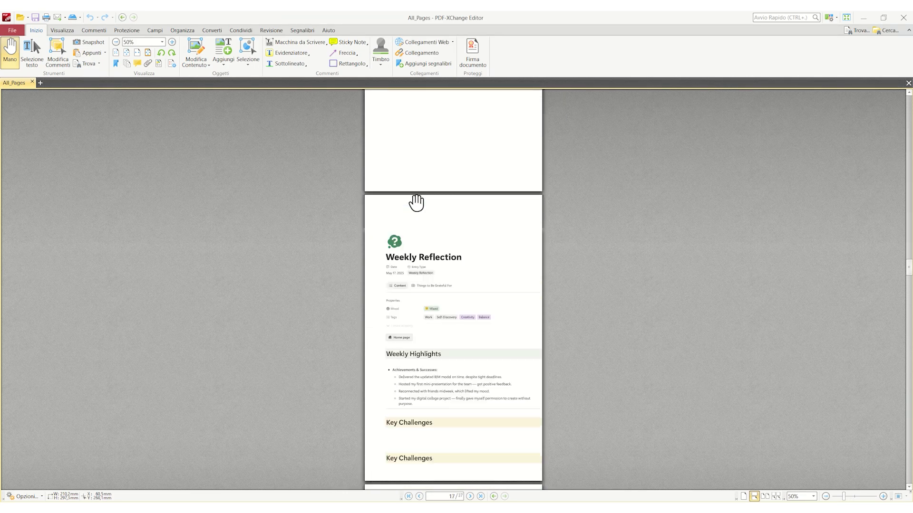
scroll(416, 202, down, 20)
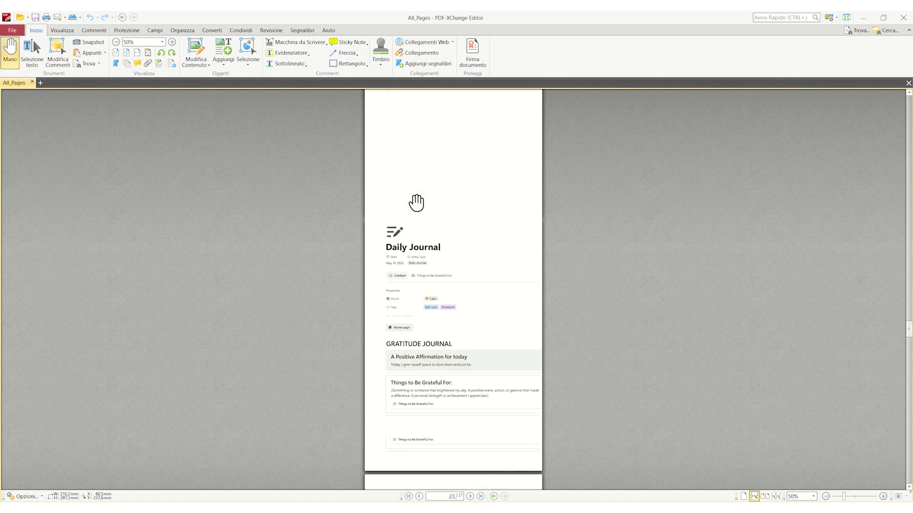
scroll(416, 202, down, 20)
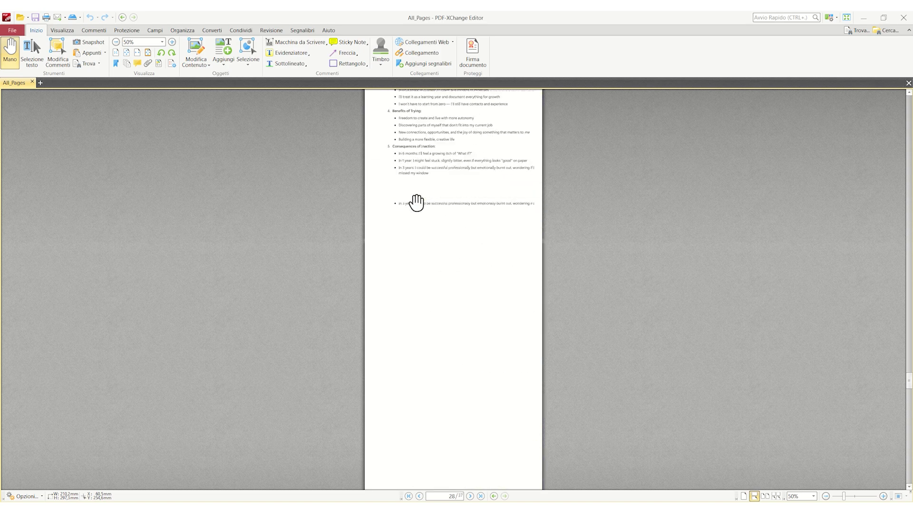
scroll(416, 202, down, 15)
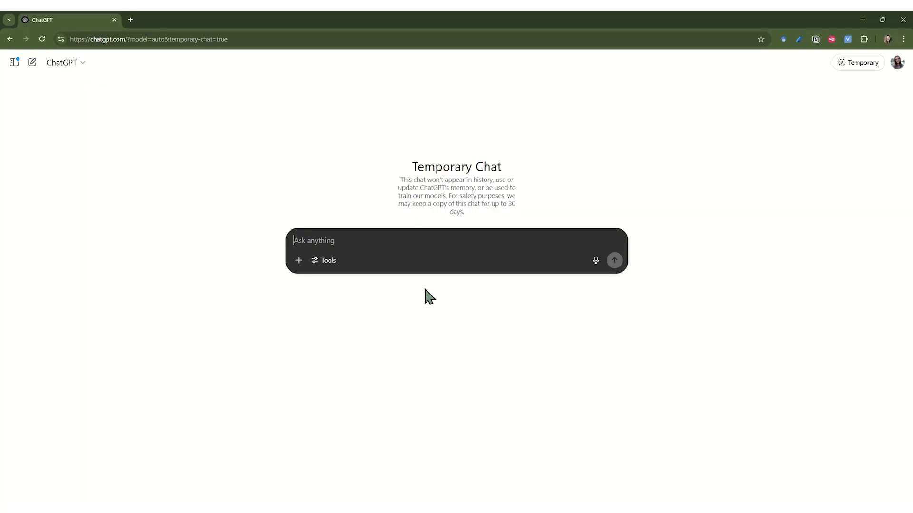
- Paste the journal advice prompt into the chat and turn on Think for longer mode
text(I am sending you my journal with notes. Read them carefully and give me advice on how to improve my life. Also advice on health. What can I do to improve my routine? How can I manage stress better based on these reflections?)
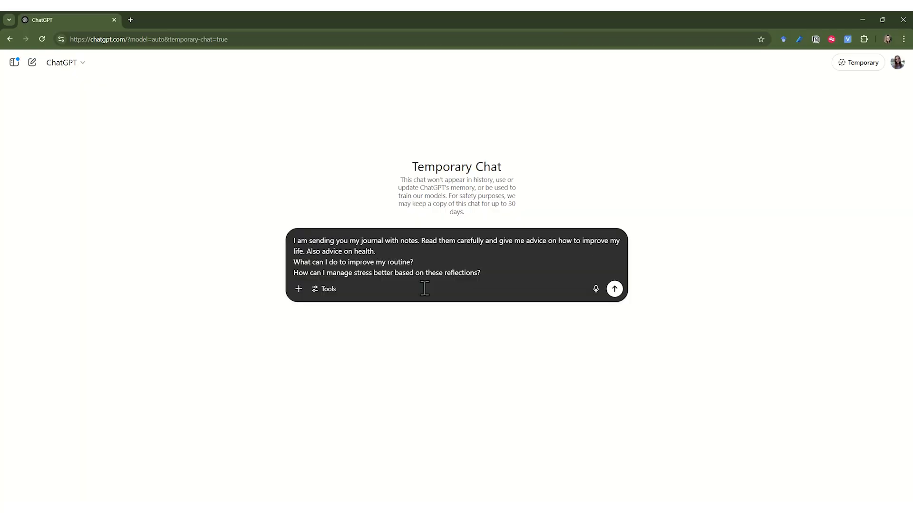
click(325, 291)
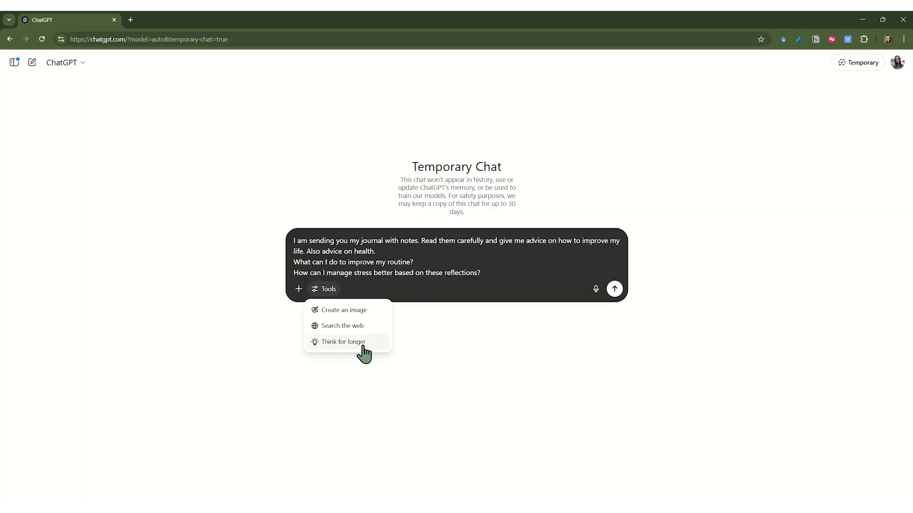
click(421, 292)
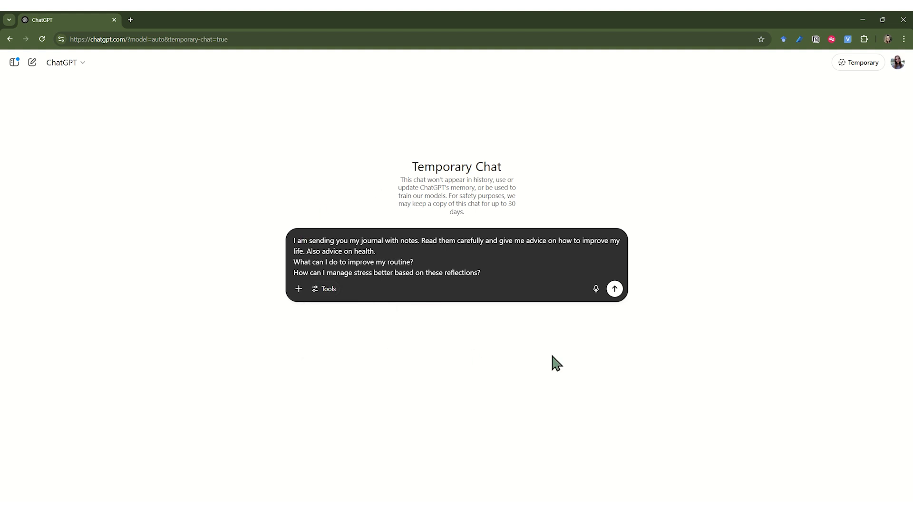
click(328, 289)
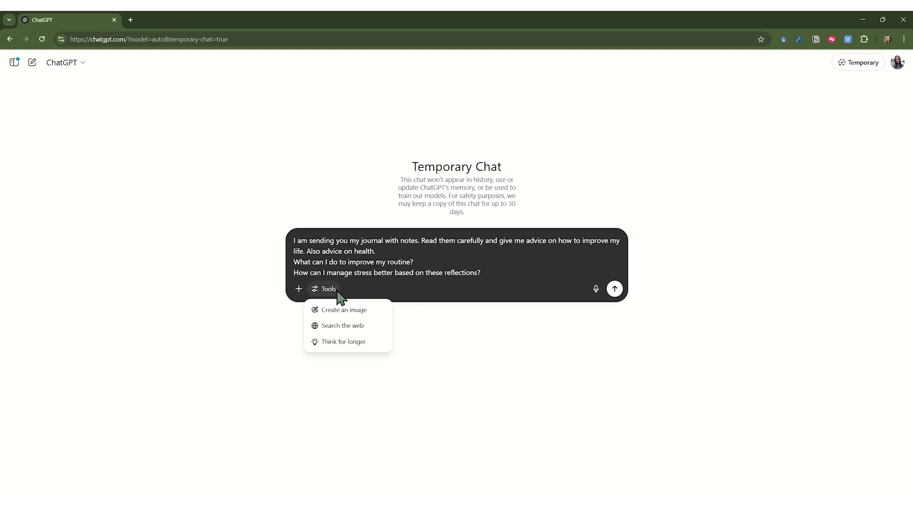
click(351, 339)
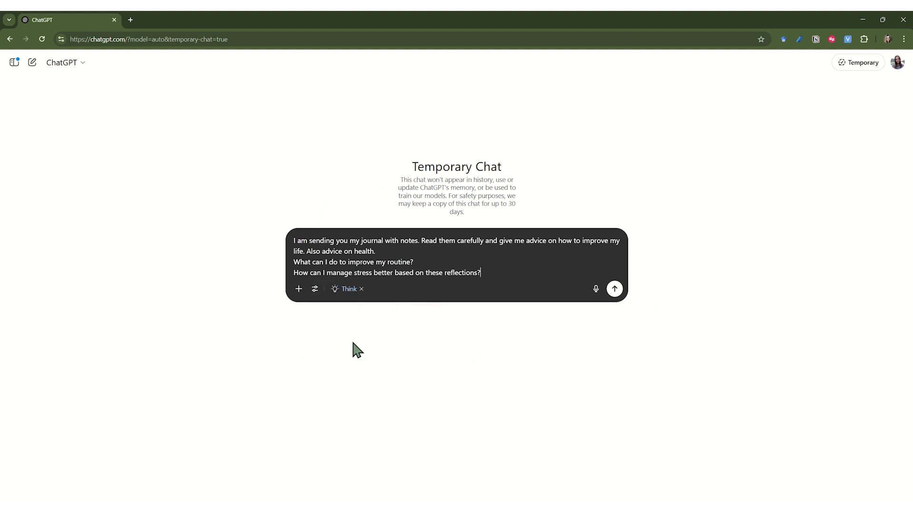
click(315, 292)
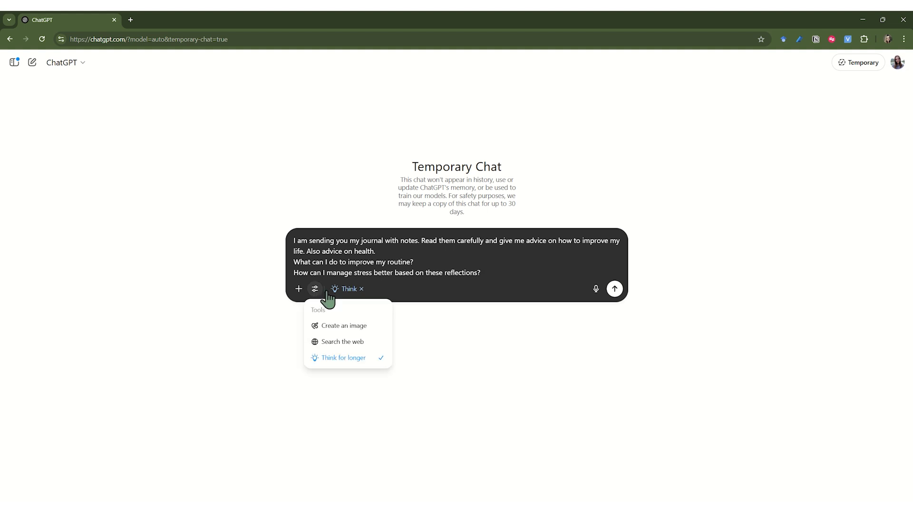
click(298, 289)
- Attach the All_Pages.pdf journal export from the computer to the prompt
click(299, 289)
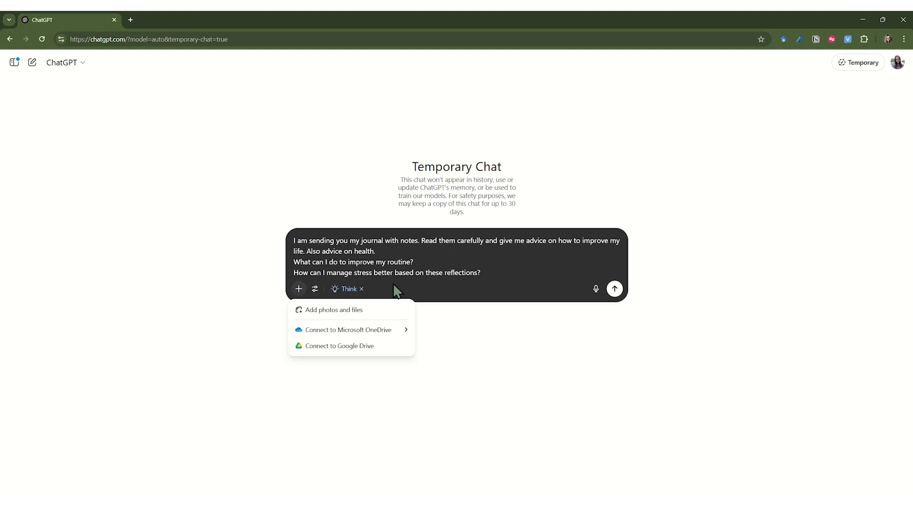
click(379, 308)
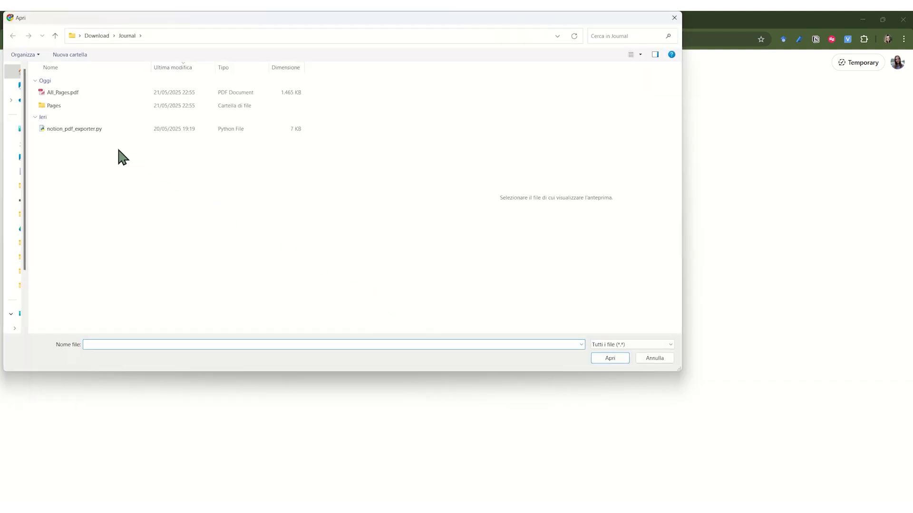
click(76, 93)
click(612, 357)
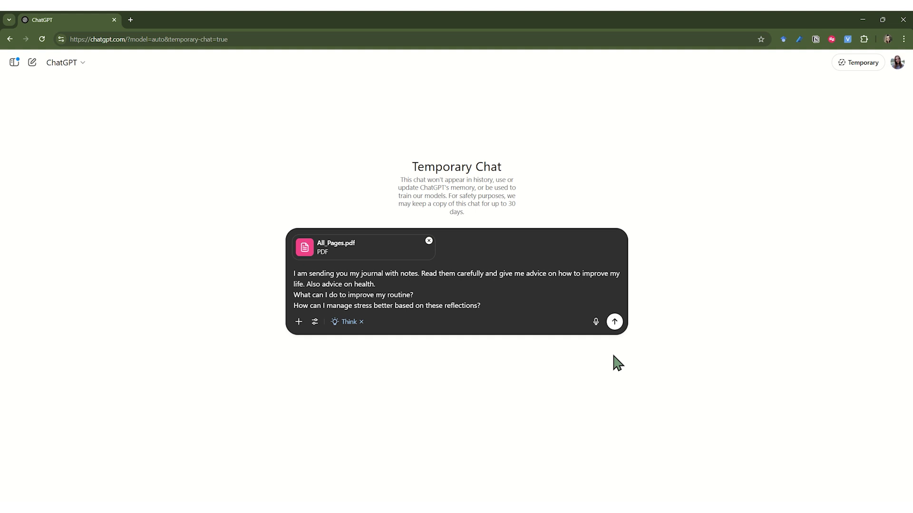
- Send the request and read ChatGPT's reply down to the sample week table and next steps
click(613, 324)
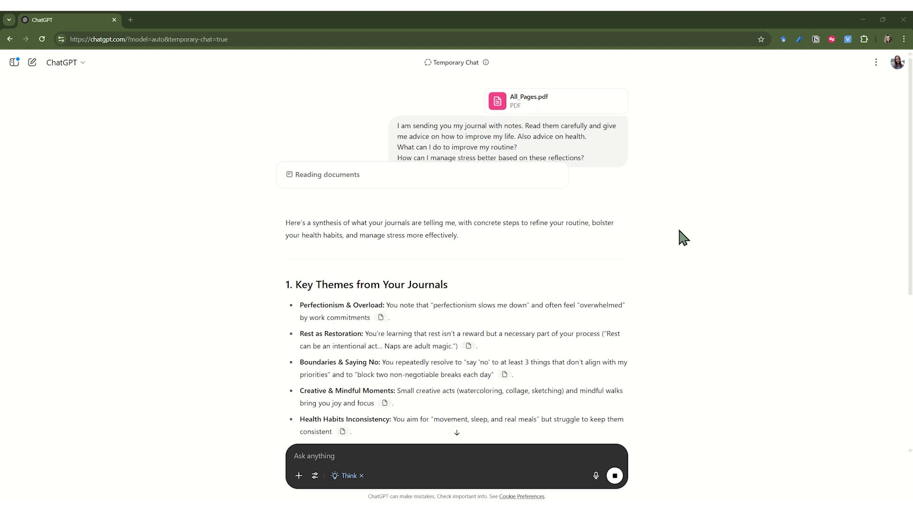
scroll(678, 230, down, 2)
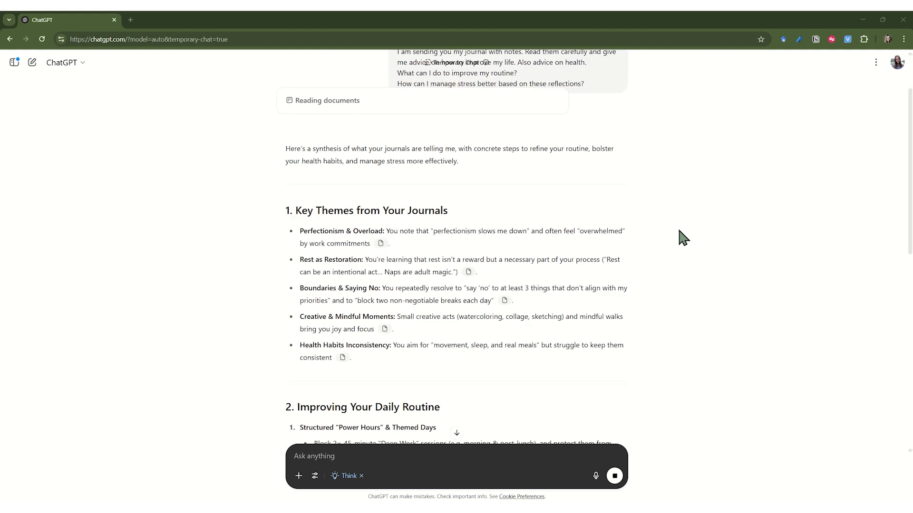
scroll(679, 232, down, 5)
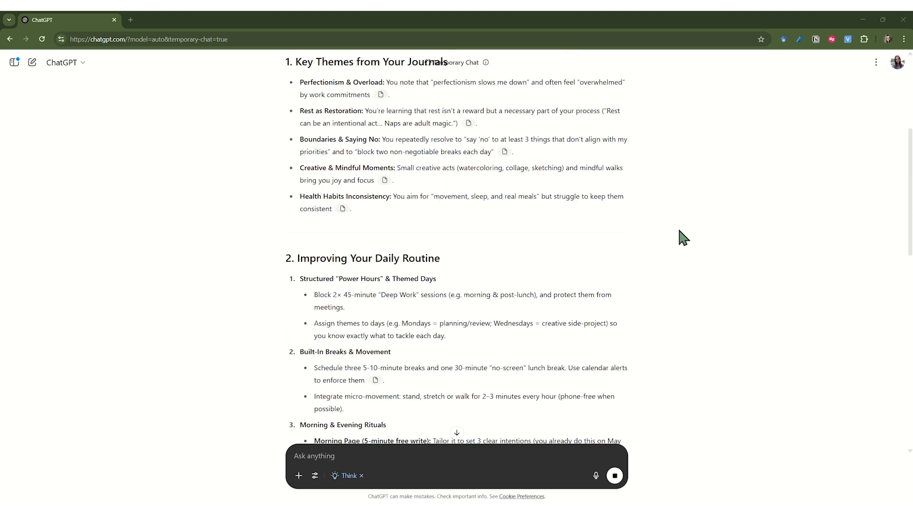
scroll(679, 231, down, 5)
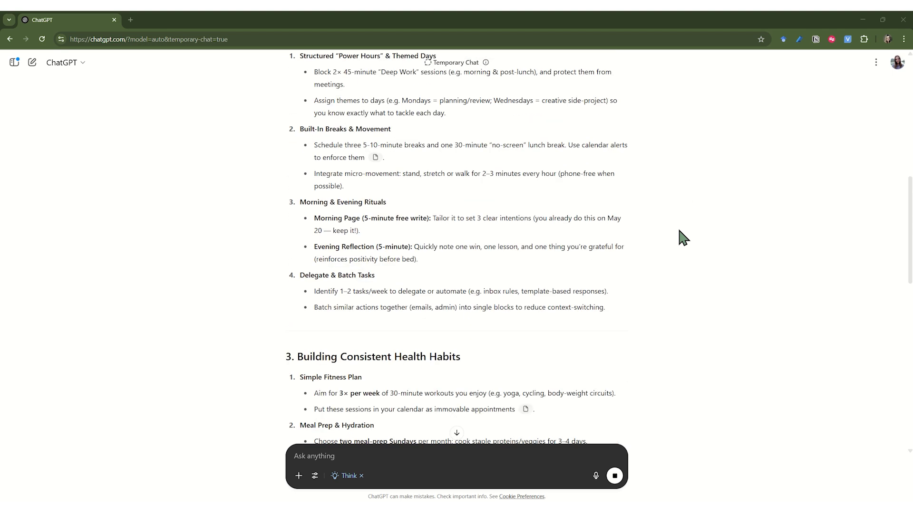
scroll(679, 231, down, 3)
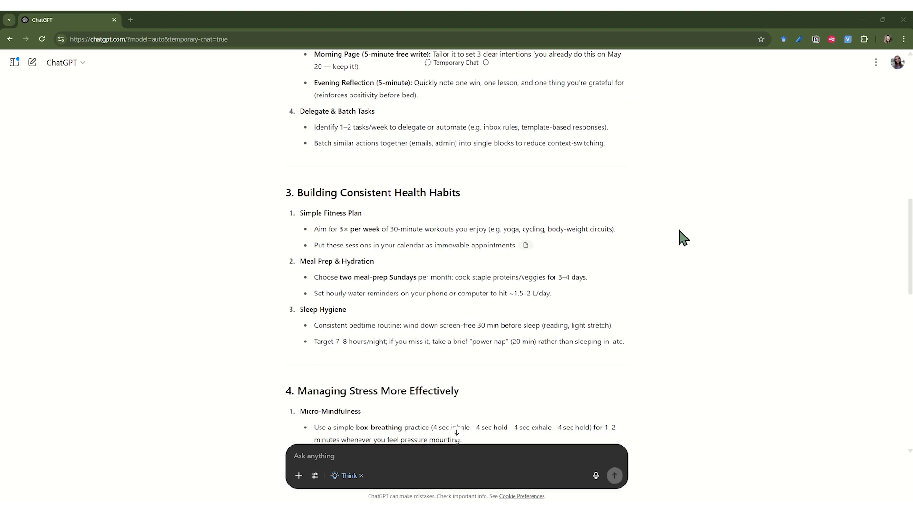
scroll(678, 231, down, 4)
scroll(678, 231, down, 3)
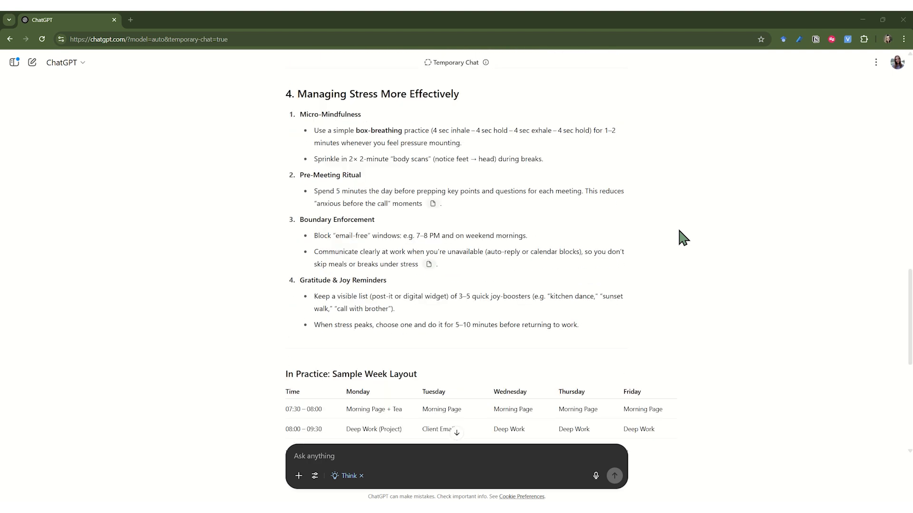
scroll(679, 231, down, 3)
scroll(679, 231, down, 3)
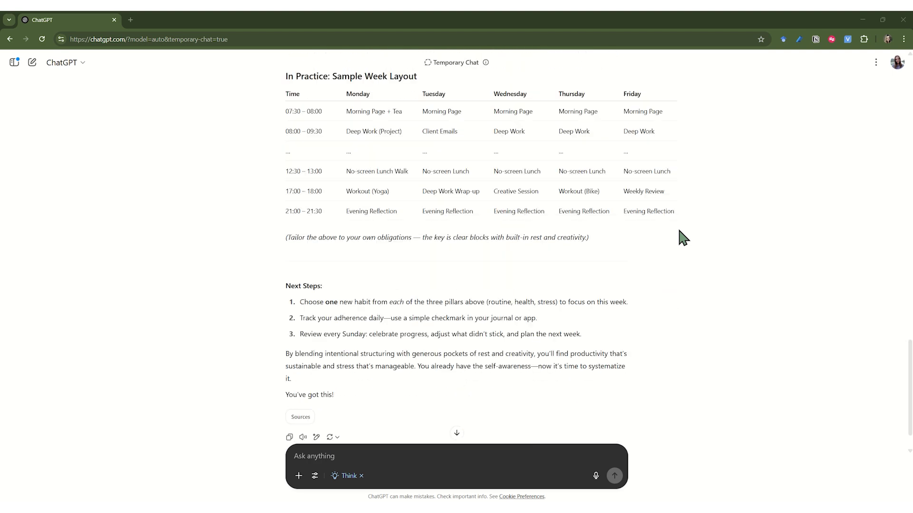
scroll(682, 236, down, 1)
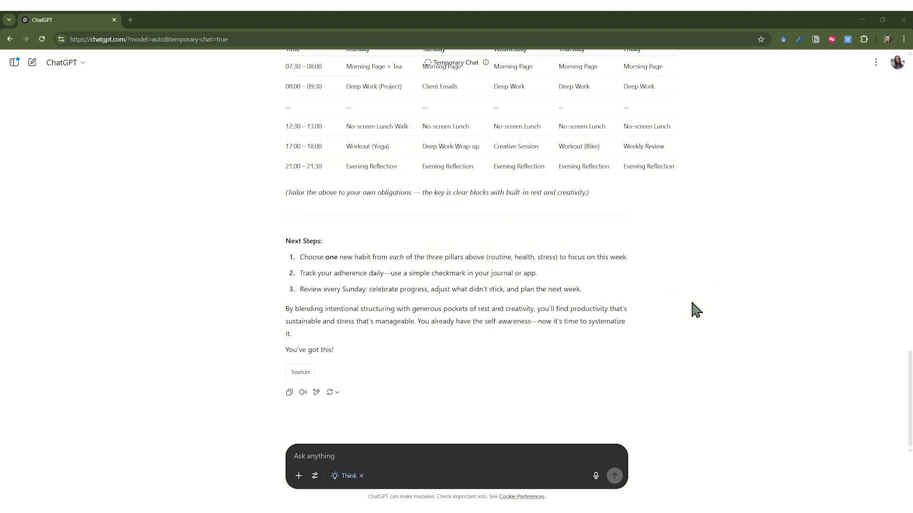